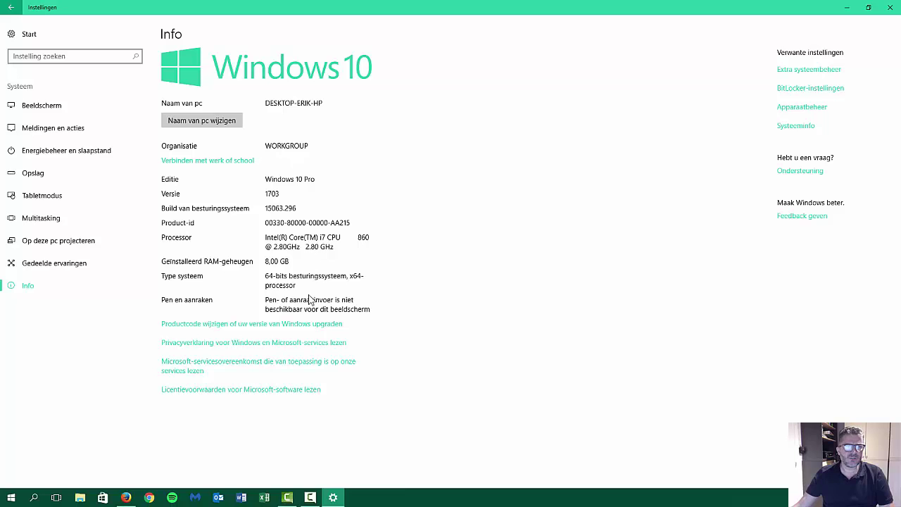
# Close the Windows Settings Info page showing Windows 10 Pro version 1703.
pyautogui.click(889, 7)
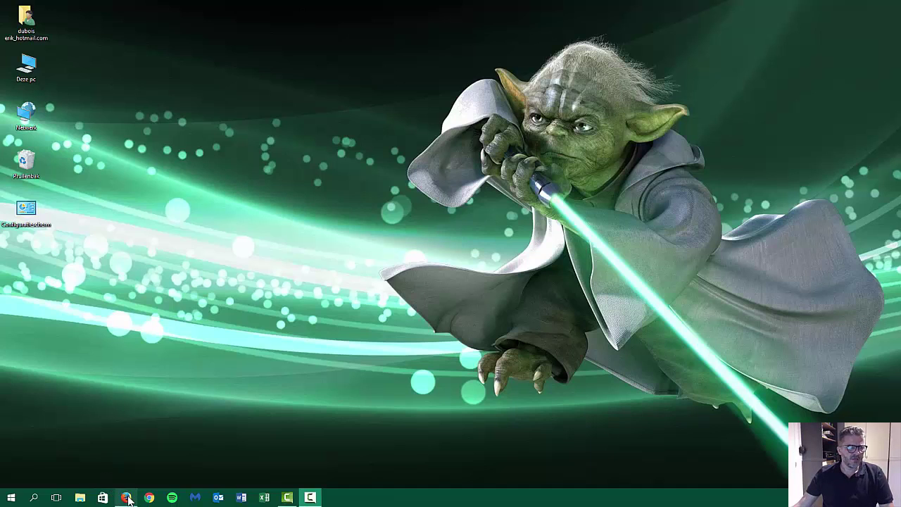
# Open the ArchLabs Linux SourceForge download page in Firefox, then minimise Firefox.
pyautogui.click(126, 497)
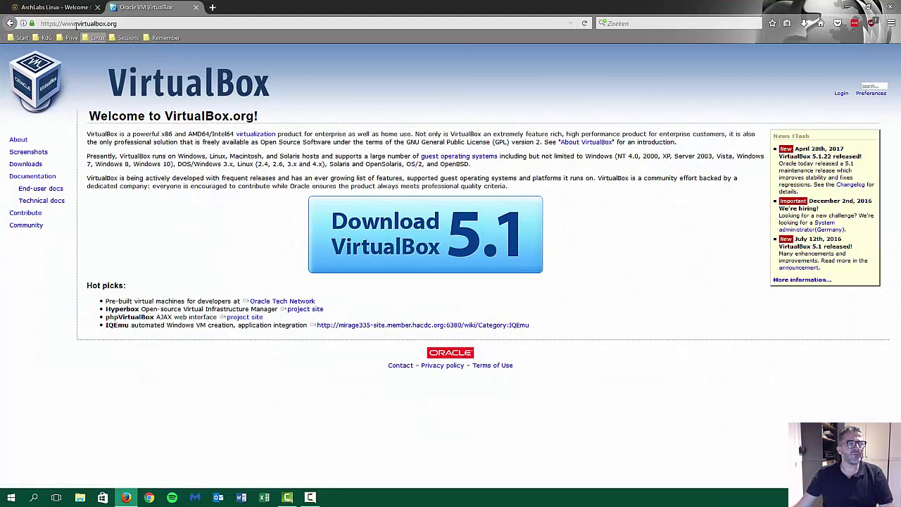
pyautogui.click(120, 23)
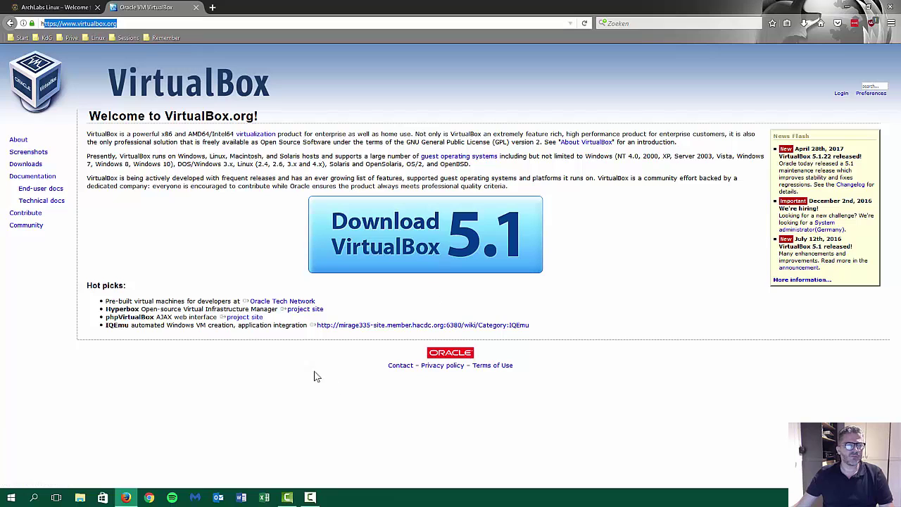
pyautogui.click(67, 8)
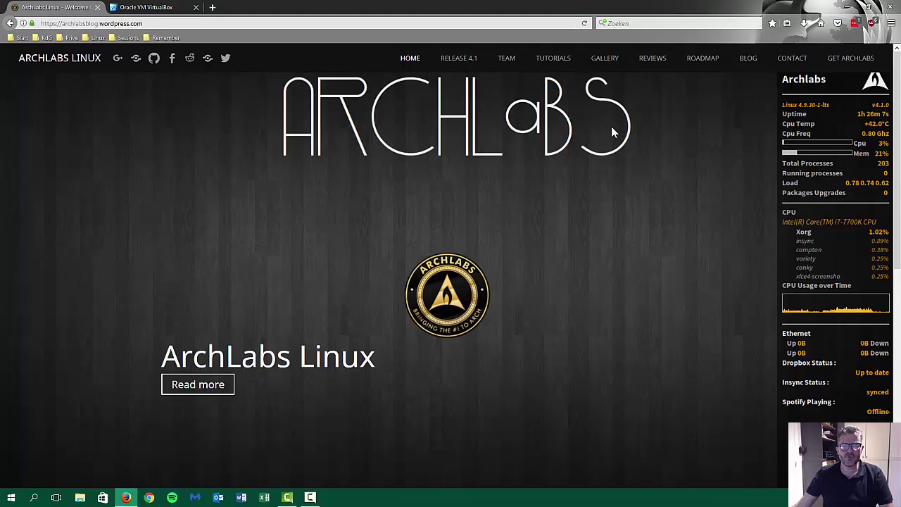
pyautogui.click(851, 61)
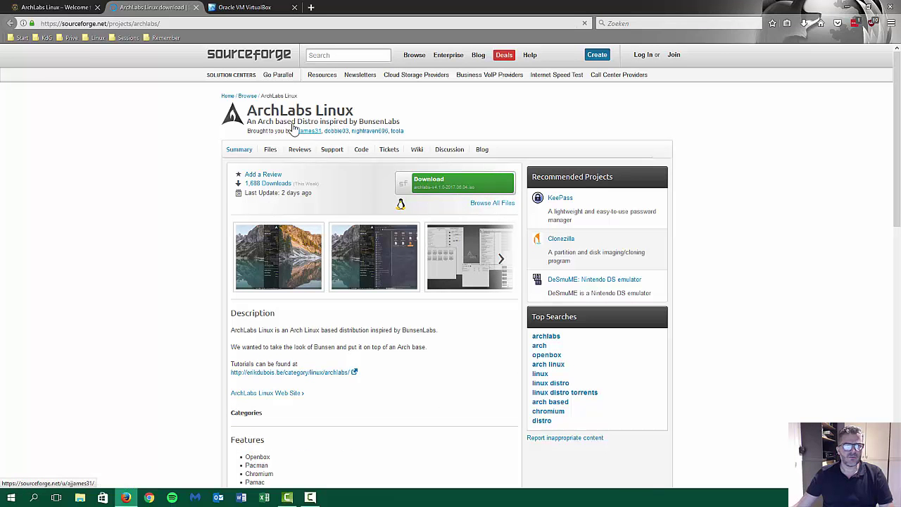
pyautogui.click(849, 8)
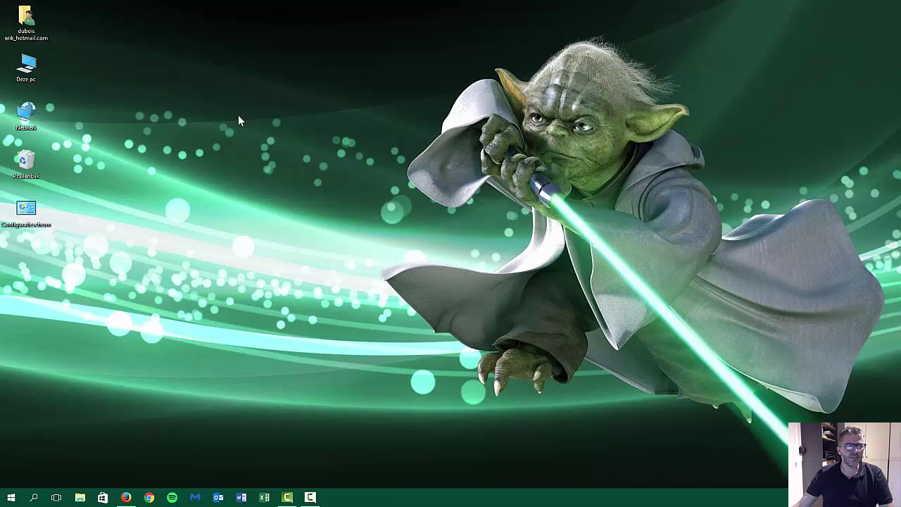
# Run VirtualBox-5.1.22-115126-Win.exe from the Downloads folder.
pyautogui.doubleClick(28, 27)
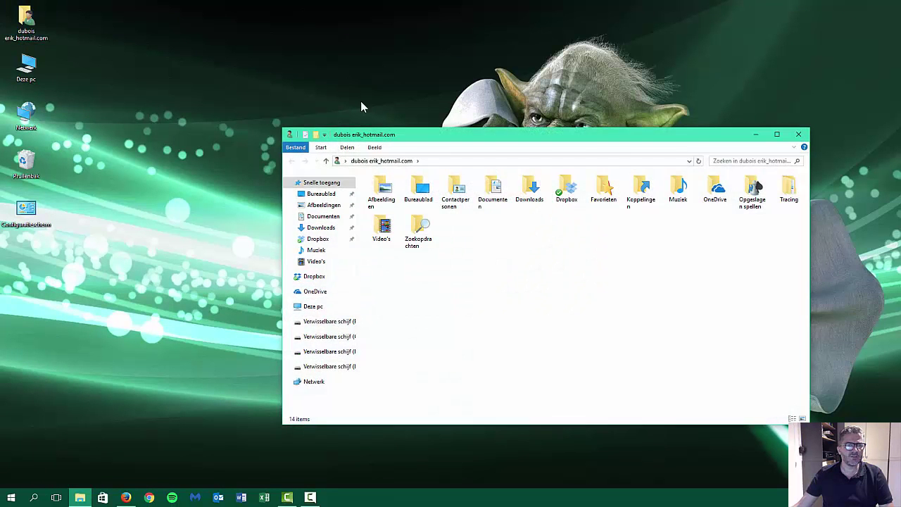
pyautogui.click(322, 216)
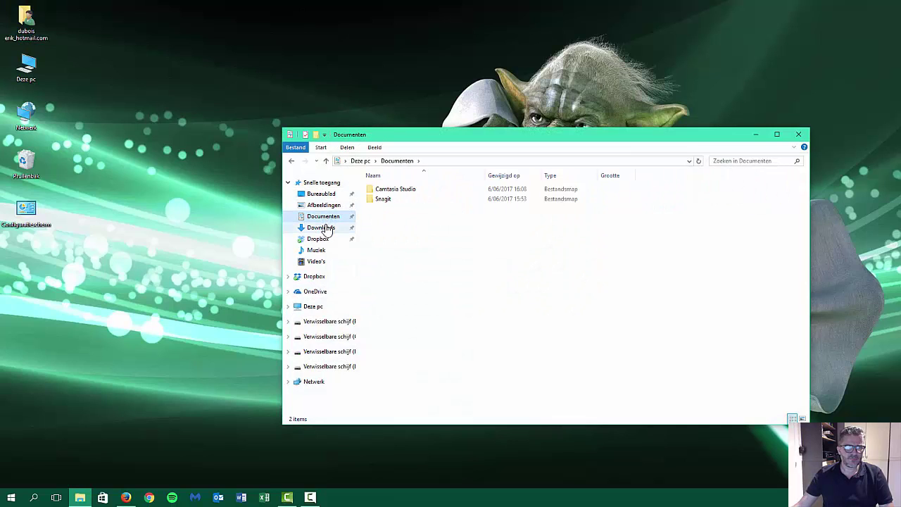
pyautogui.click(321, 227)
pyautogui.click(442, 190)
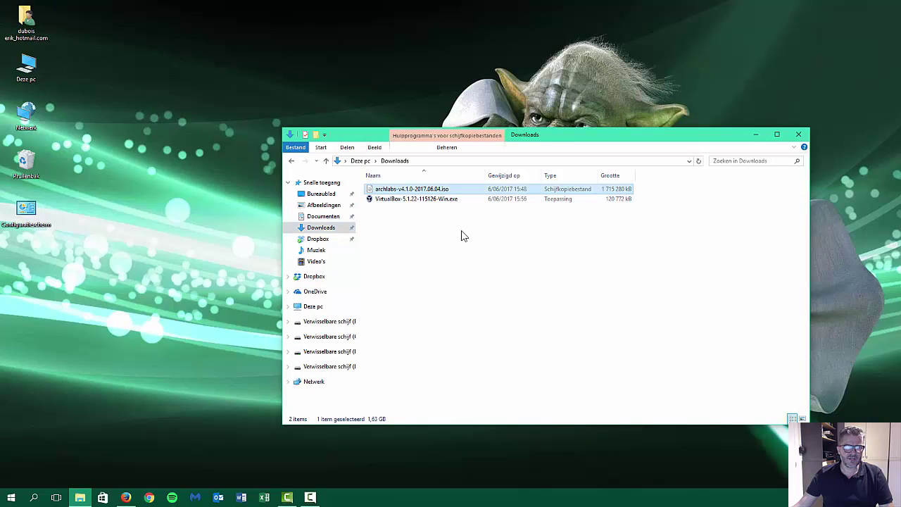
pyautogui.click(426, 200)
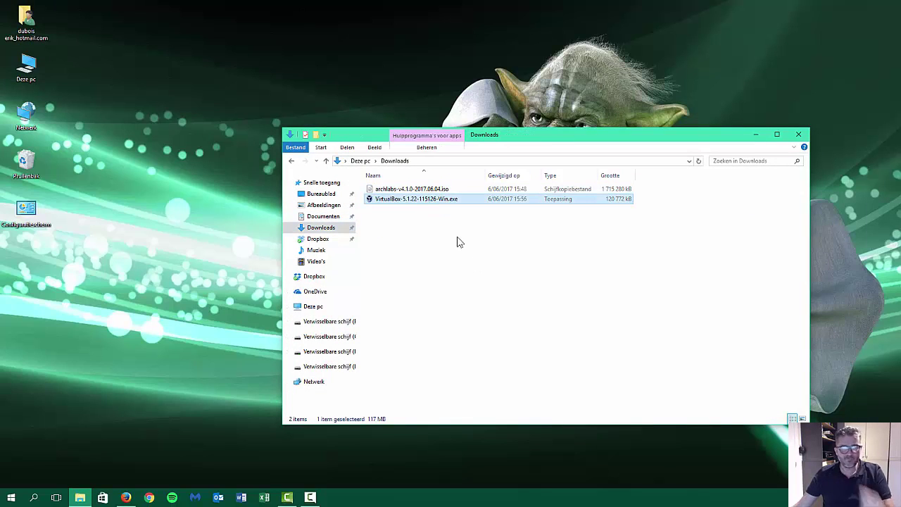
pyautogui.doubleClick(447, 201)
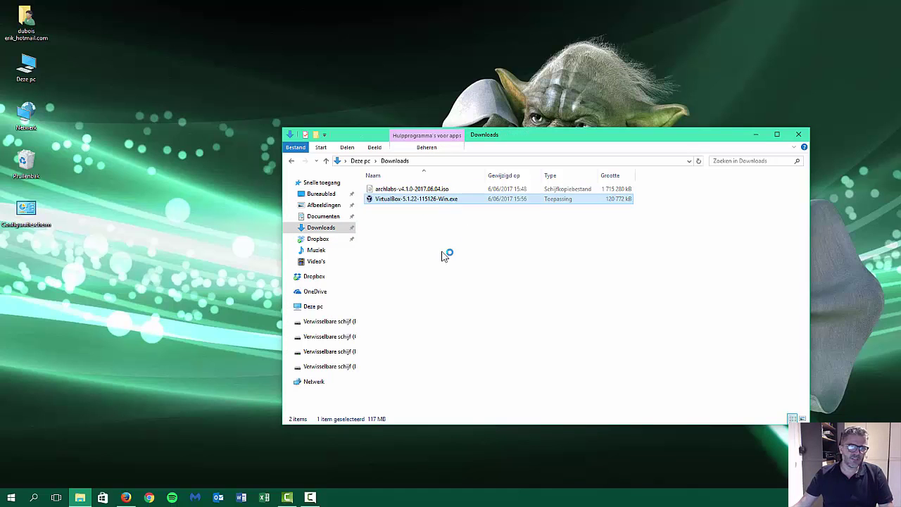
# Install VirtualBox 5.1.22 with default features, accepting the network reset and Oracle USB driver.
pyautogui.click(499, 323)
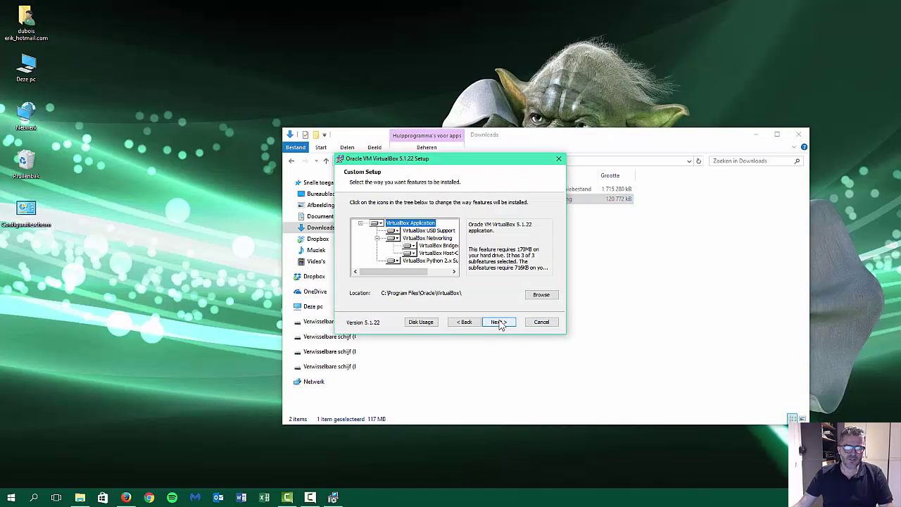
pyautogui.click(499, 323)
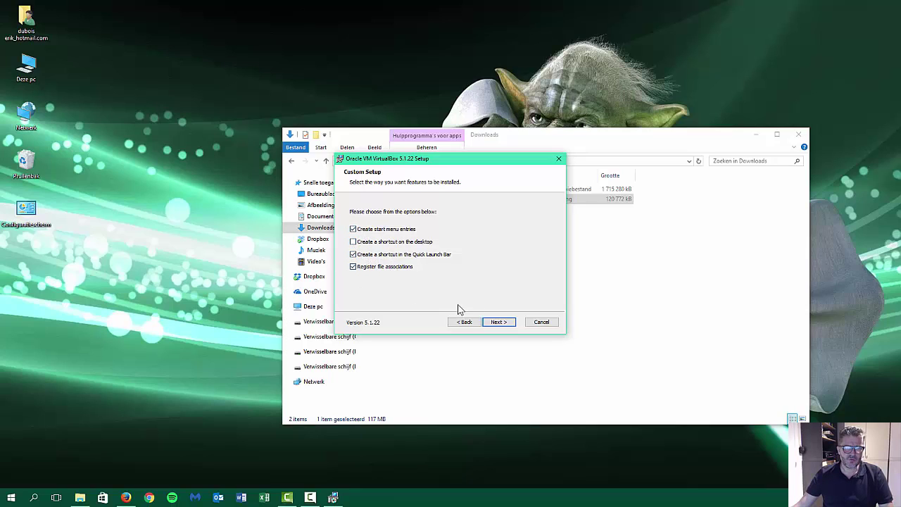
pyautogui.click(503, 328)
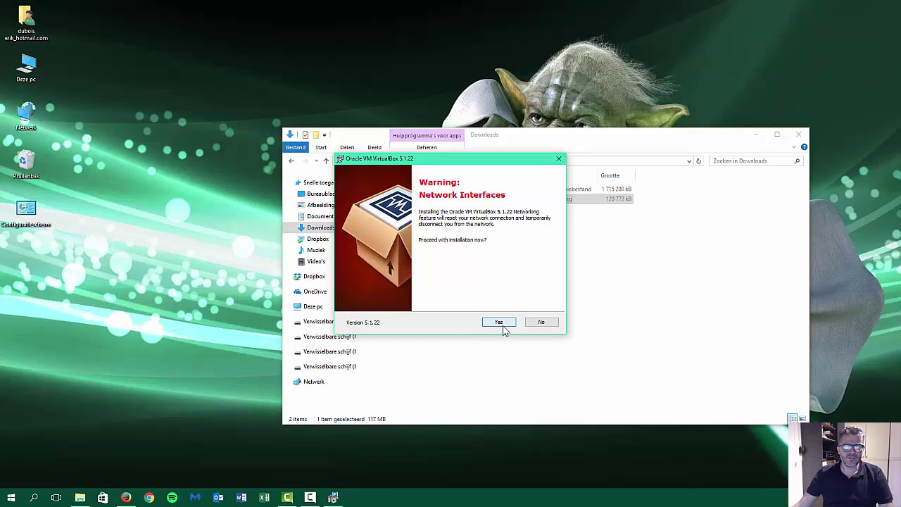
pyautogui.click(503, 327)
pyautogui.click(503, 326)
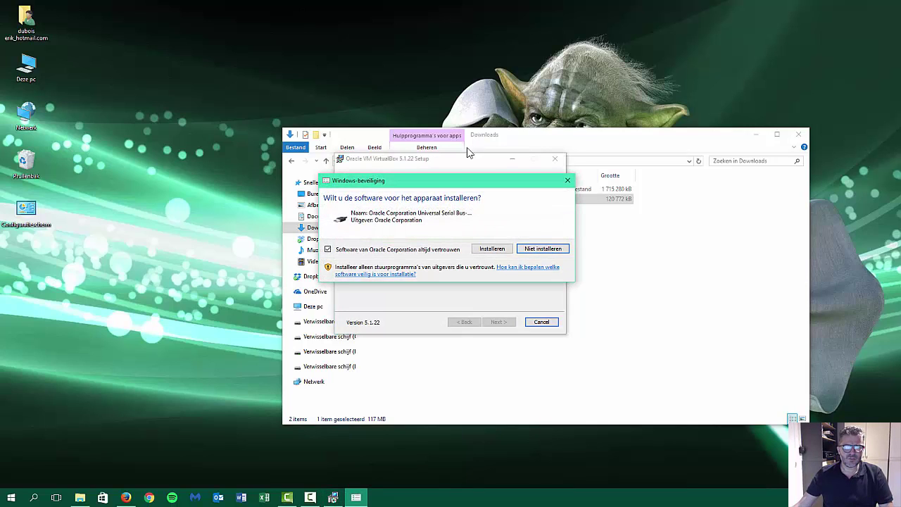
pyautogui.click(493, 248)
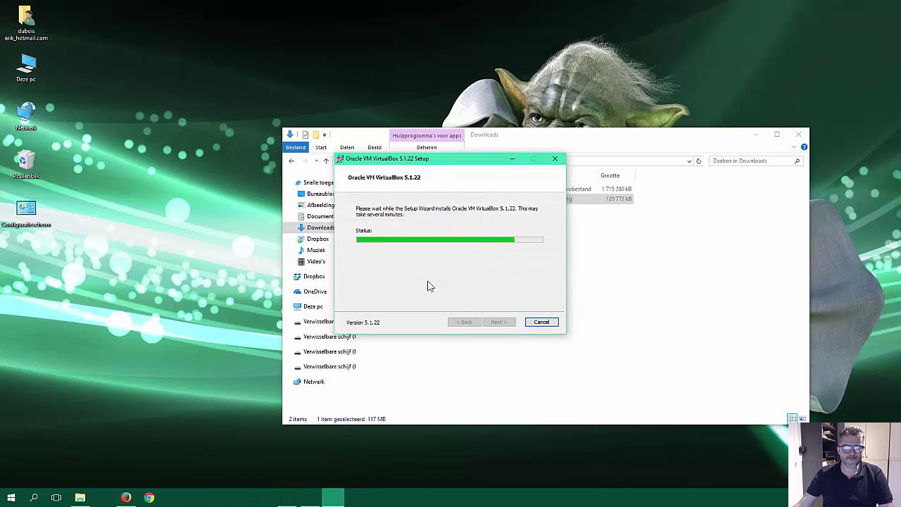
pyautogui.click(514, 322)
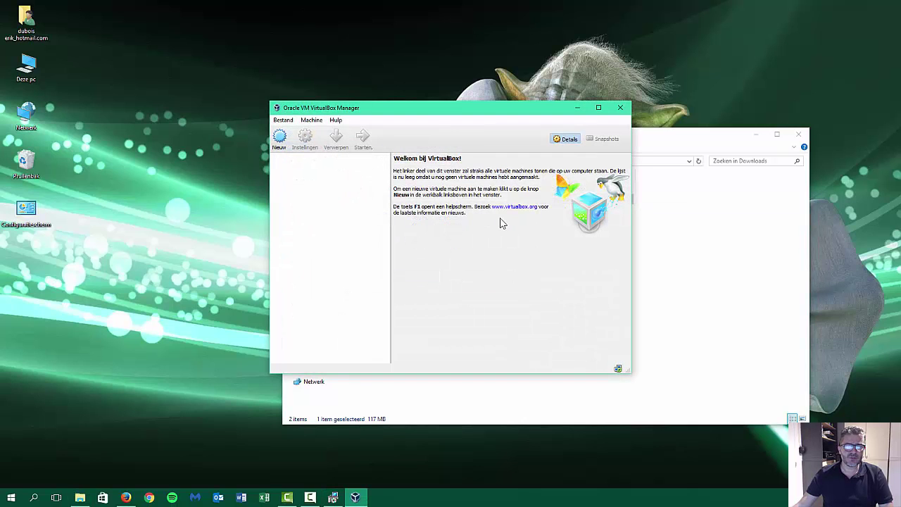
# Move the VirtualBox Manager and the setup restart dialog out of the way.
pyautogui.moveTo(452, 115); pyautogui.dragTo(517, 320)
pyautogui.moveTo(479, 196); pyautogui.dragTo(225, 111)
pyautogui.moveTo(446, 311); pyautogui.dragTo(427, 83)
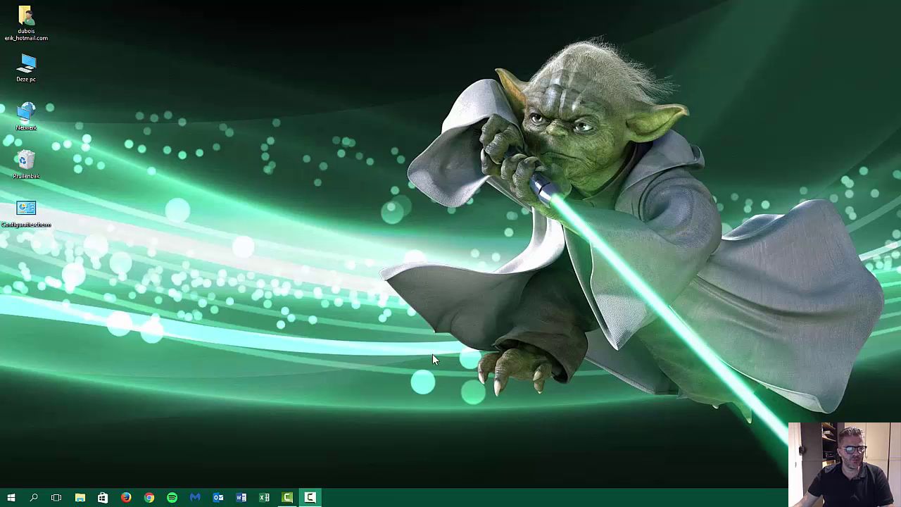
# Find Oracle VM VirtualBox via 'virt', pin it to the taskbar, and launch it.
pyautogui.click(10, 498)
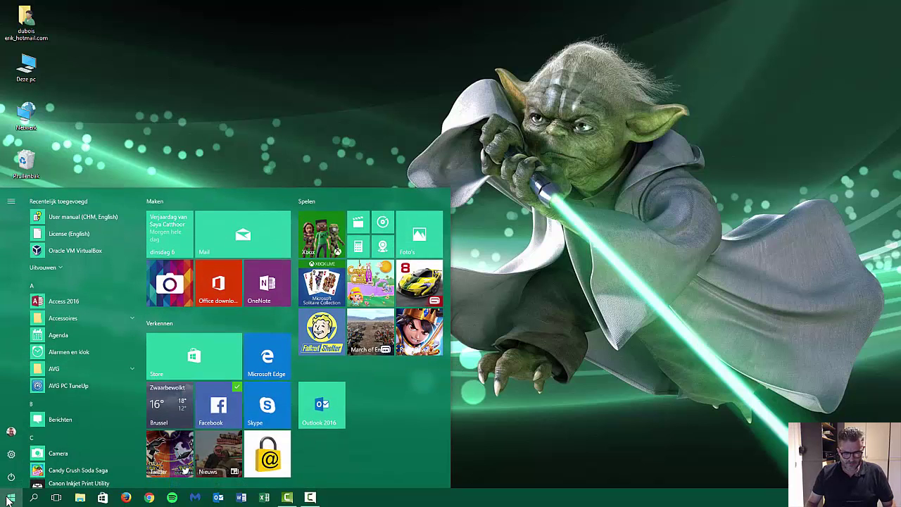
pyautogui.write('virt')
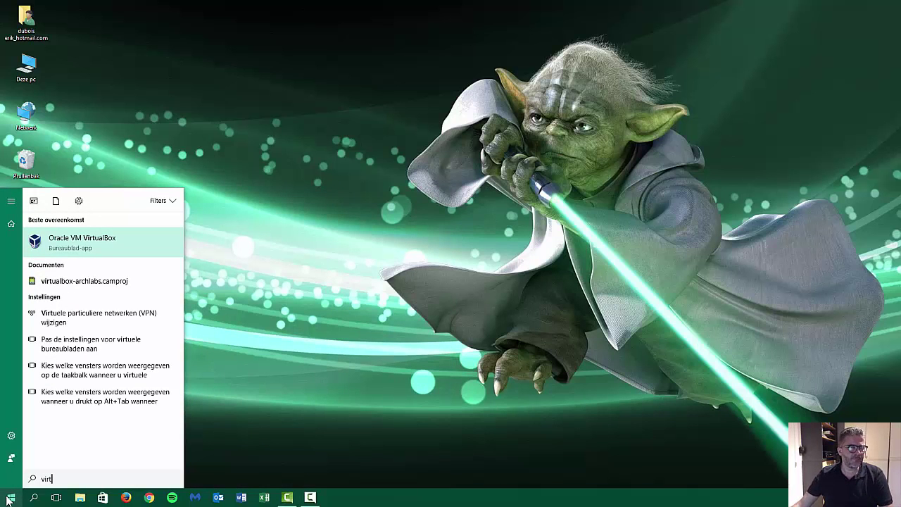
pyautogui.rightClick(89, 247)
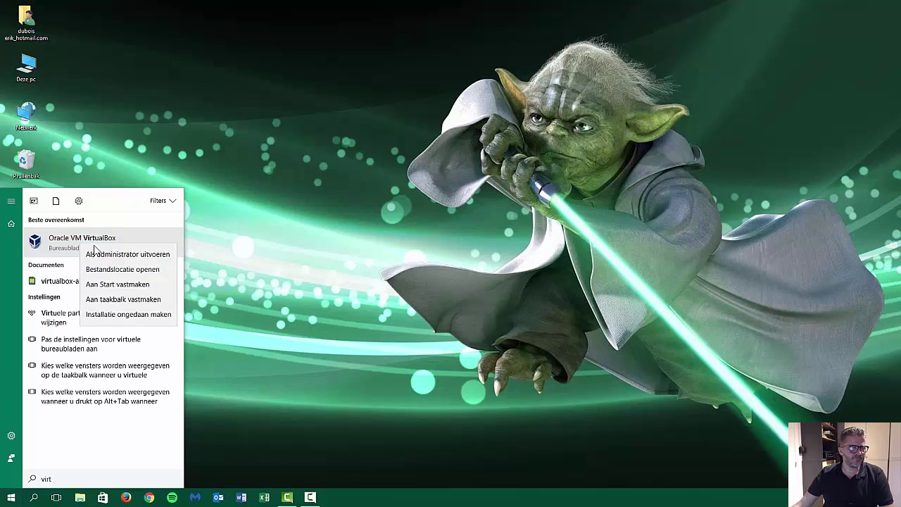
pyautogui.click(124, 299)
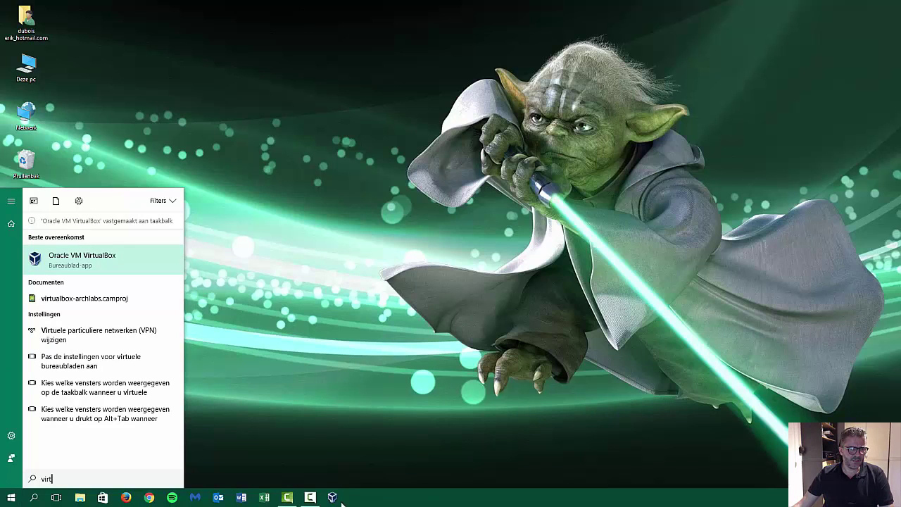
pyautogui.click(339, 464)
pyautogui.click(333, 498)
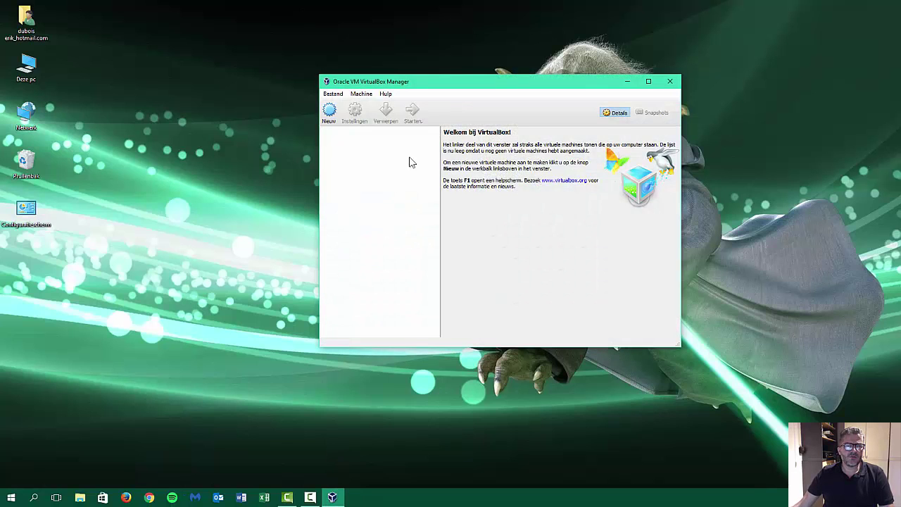
pyautogui.moveTo(487, 90); pyautogui.dragTo(442, 107)
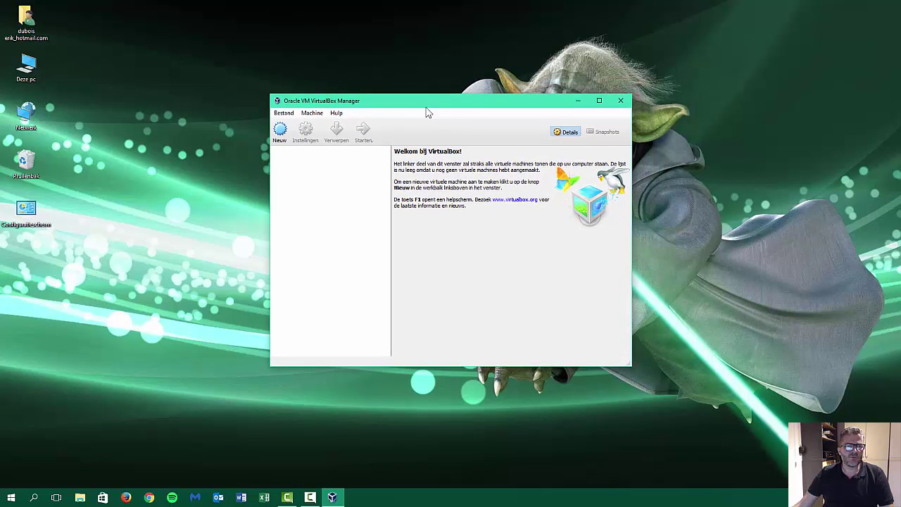
pyautogui.click(315, 113)
pyautogui.moveTo(333, 117)
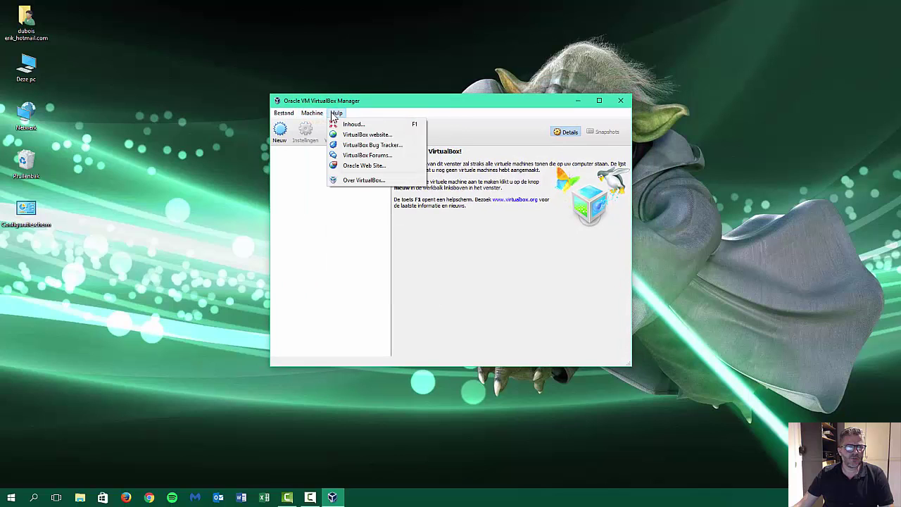
pyautogui.click(299, 124)
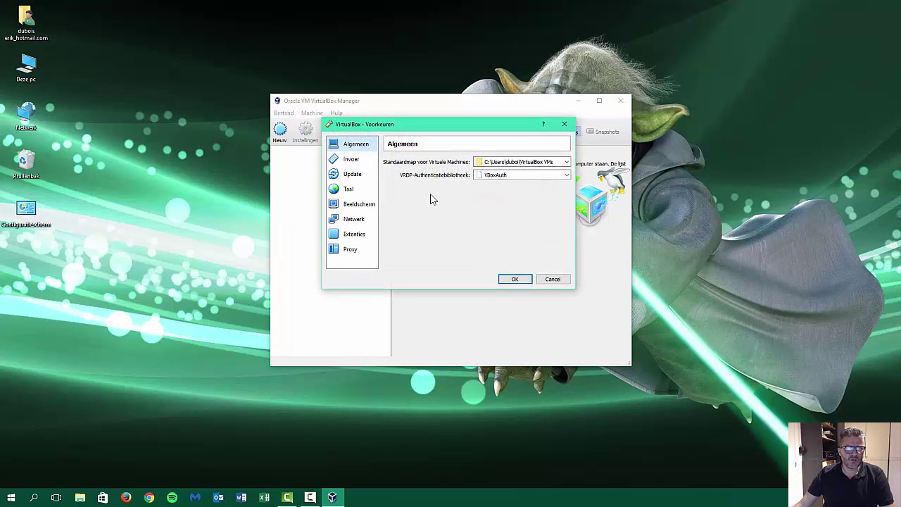
pyautogui.click(366, 192)
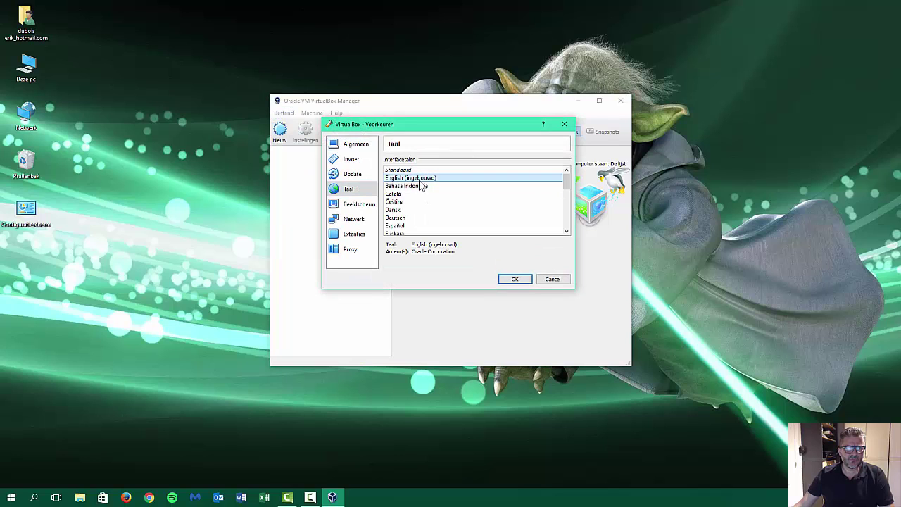
pyautogui.click(515, 280)
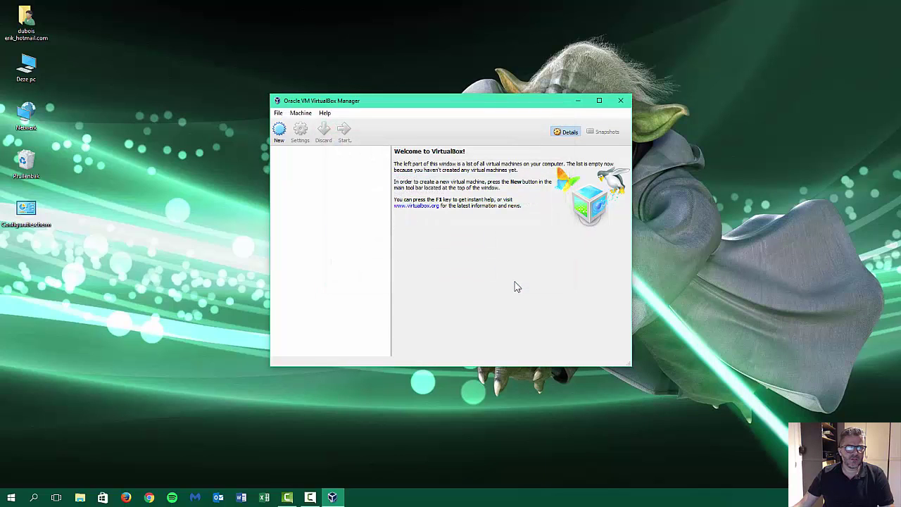
pyautogui.moveTo(459, 94); pyautogui.dragTo(451, 103)
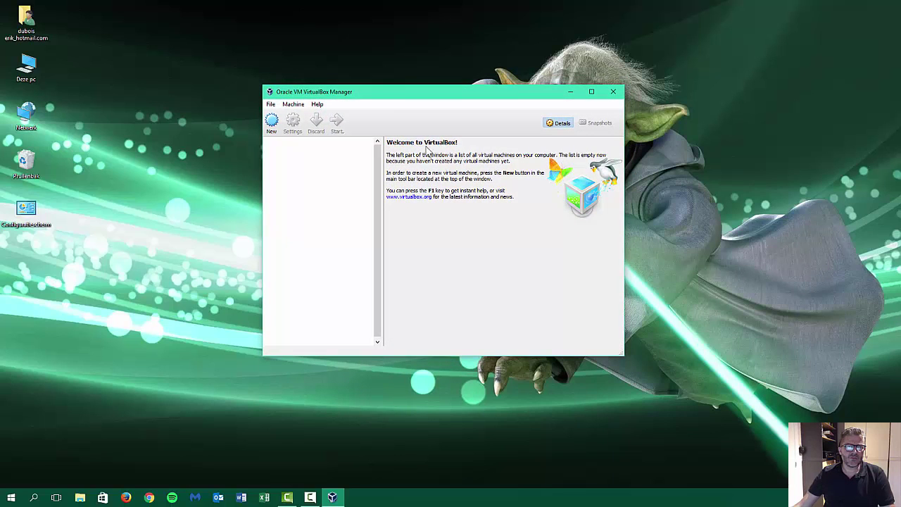
pyautogui.click(271, 104)
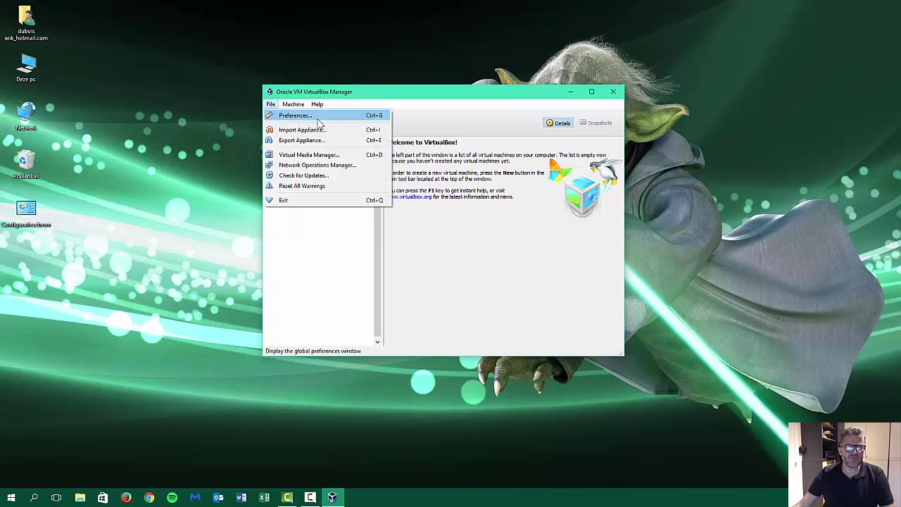
pyautogui.click(431, 101)
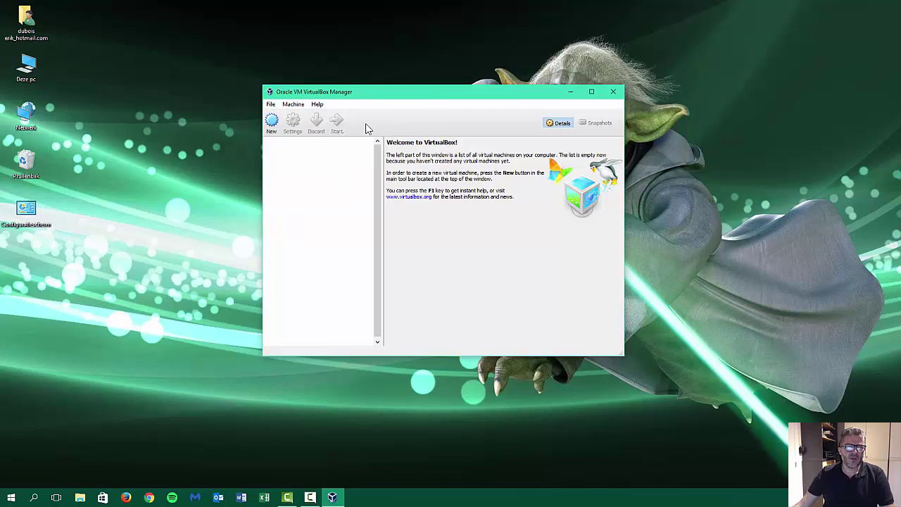
# Start a new virtual machine named 'ArchLabs Yoda' of type Arch Linux 64-bit.
pyautogui.click(272, 124)
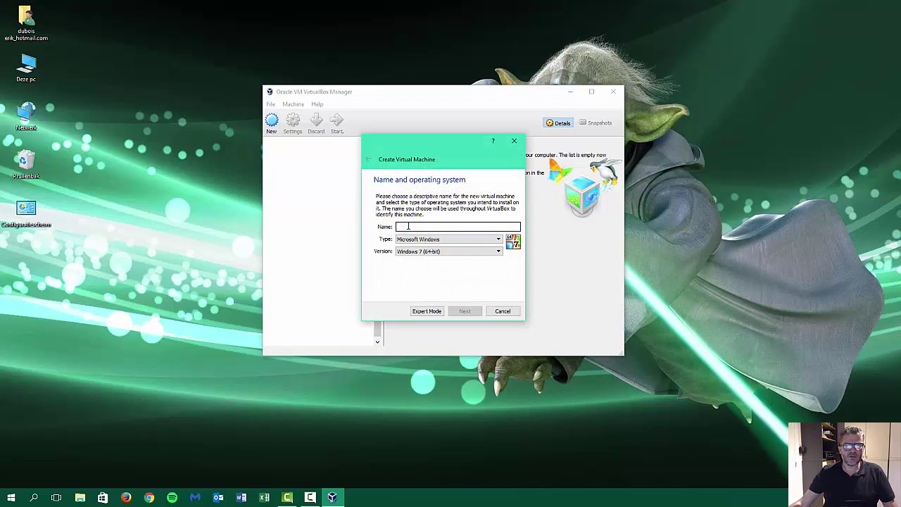
pyautogui.click(503, 311)
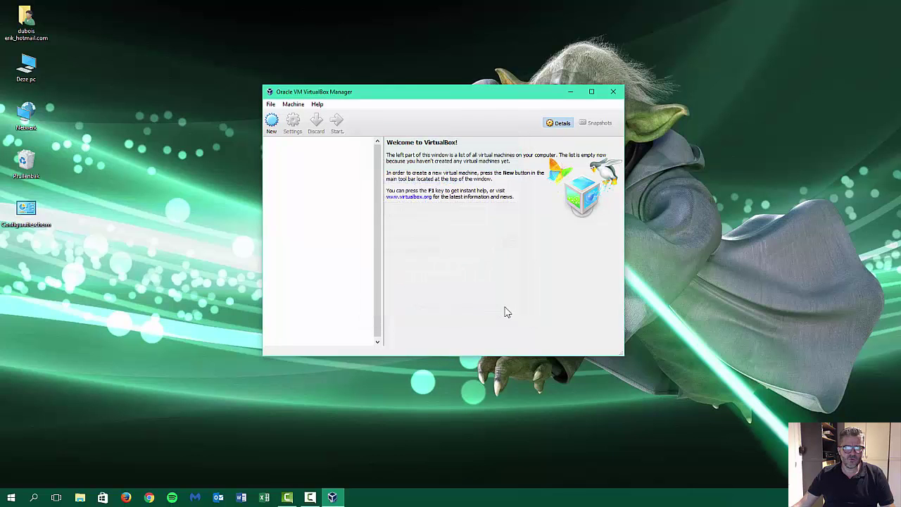
pyautogui.moveTo(494, 92)
pyautogui.mouseDown()
pyautogui.moveTo(517, 392)
pyautogui.moveTo(491, 96)
pyautogui.mouseUp()
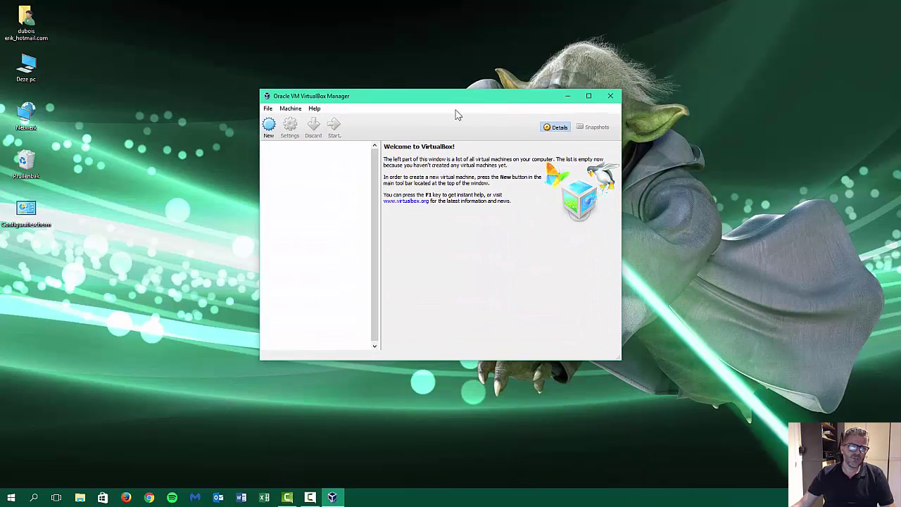
pyautogui.click(268, 127)
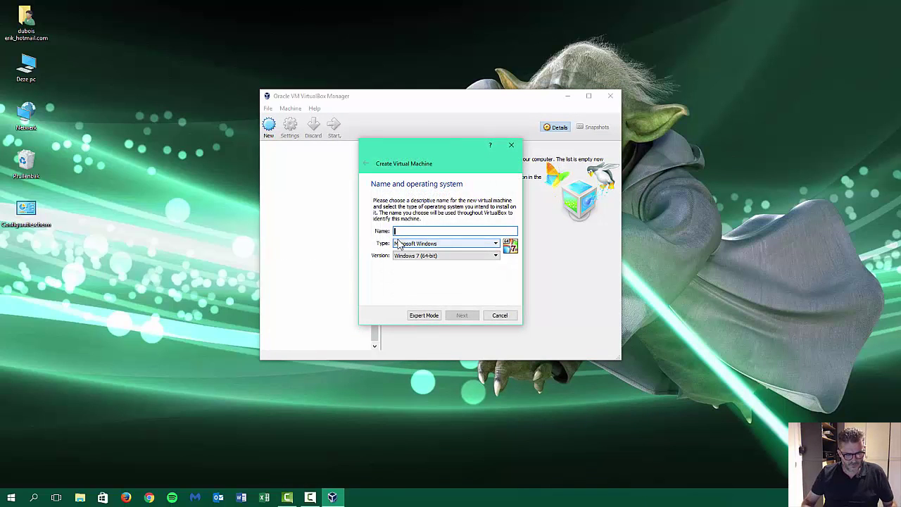
pyautogui.write('aRC')
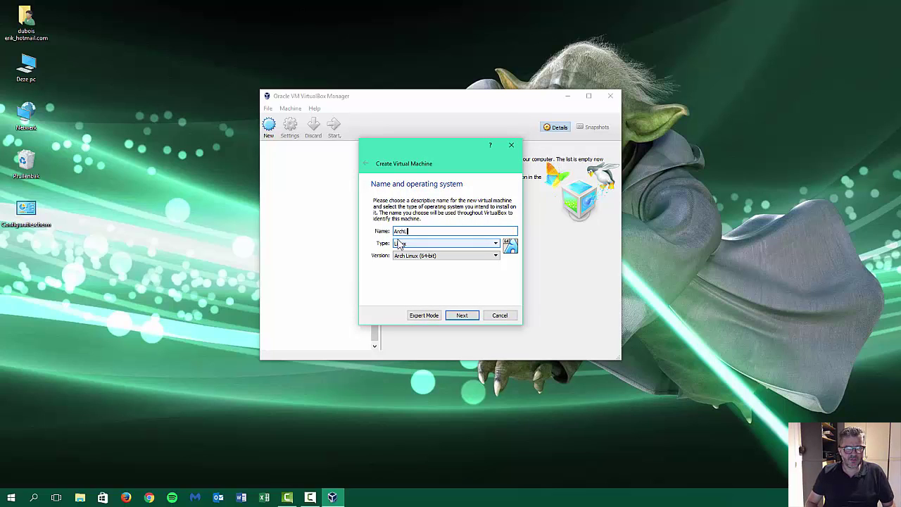
pyautogui.write('hLabs Yoda')
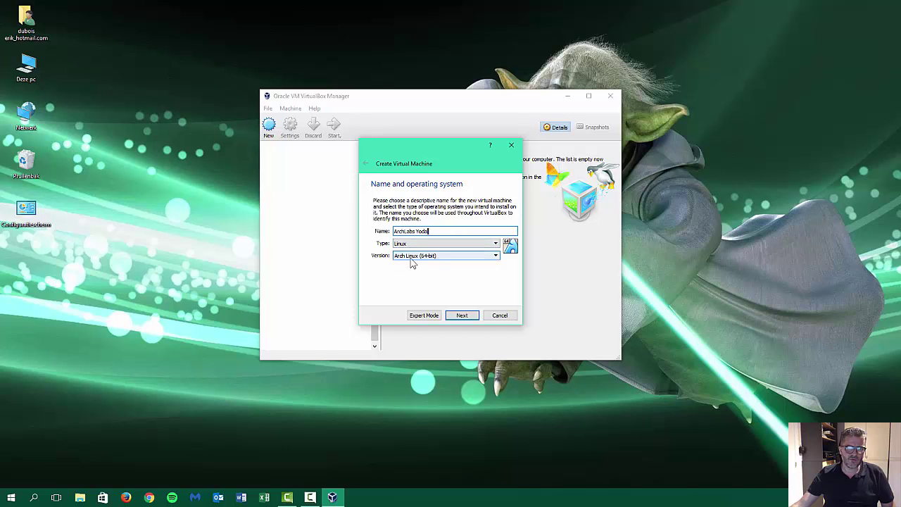
pyautogui.click(463, 318)
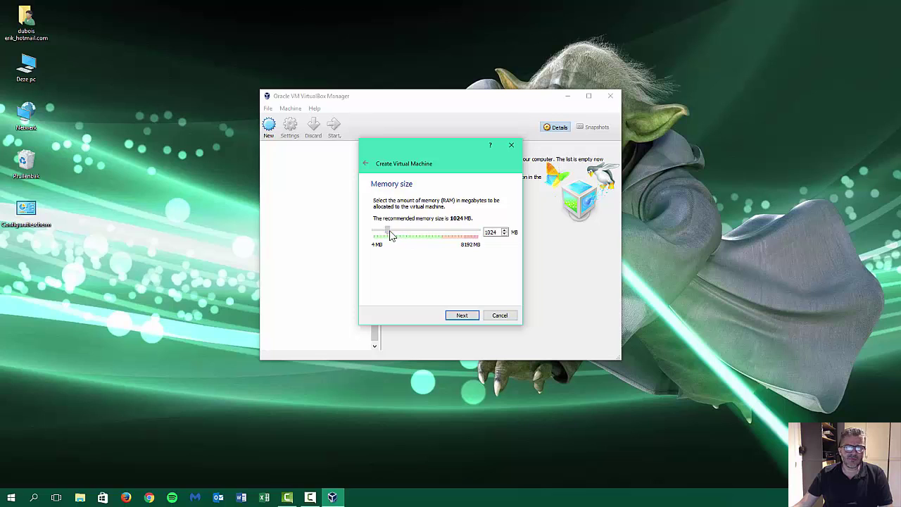
# Give it 4096 MB memory and a dynamically allocated 14,80 GB VDI disk.
pyautogui.moveTo(391, 235); pyautogui.dragTo(430, 235)
pyautogui.click(461, 315)
pyautogui.click(463, 317)
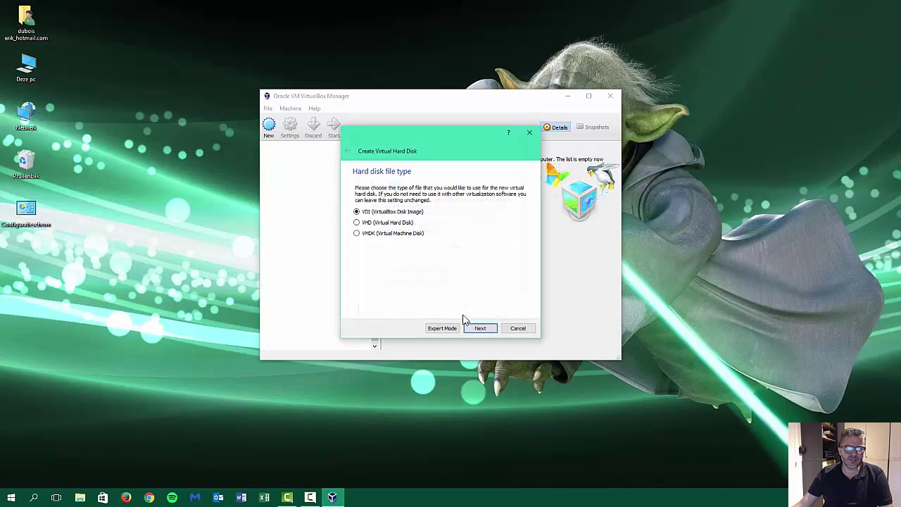
pyautogui.click(482, 329)
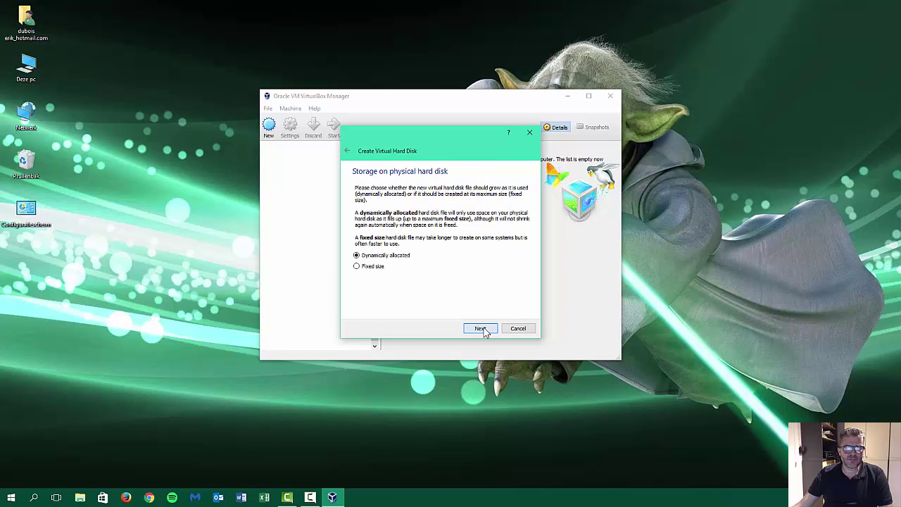
pyautogui.click(481, 329)
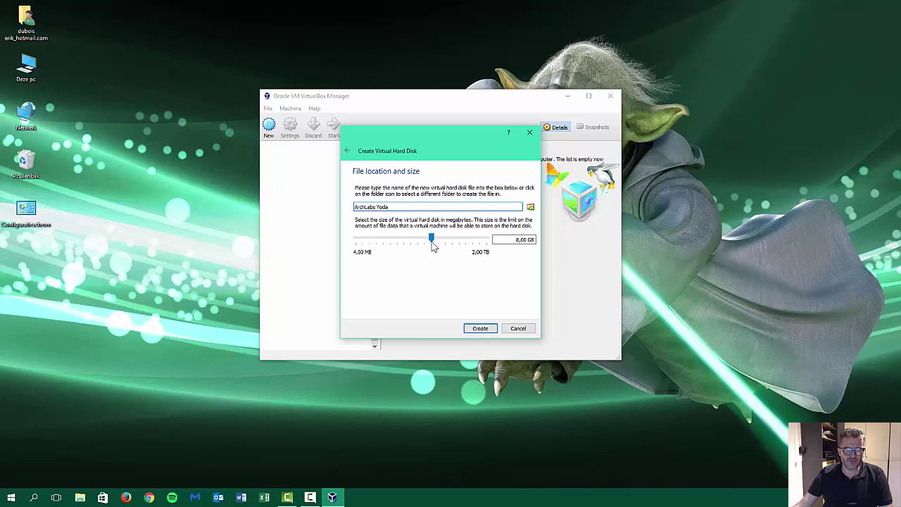
pyautogui.moveTo(433, 238); pyautogui.dragTo(439, 242)
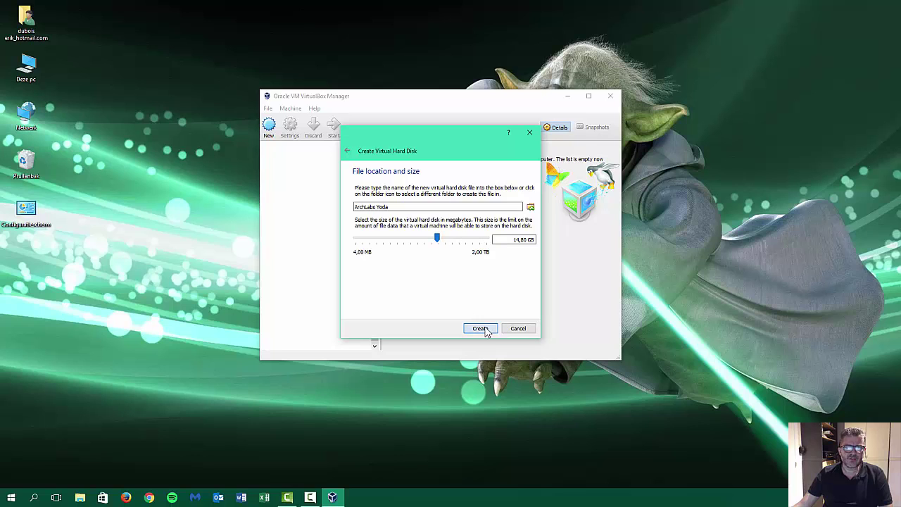
pyautogui.click(481, 329)
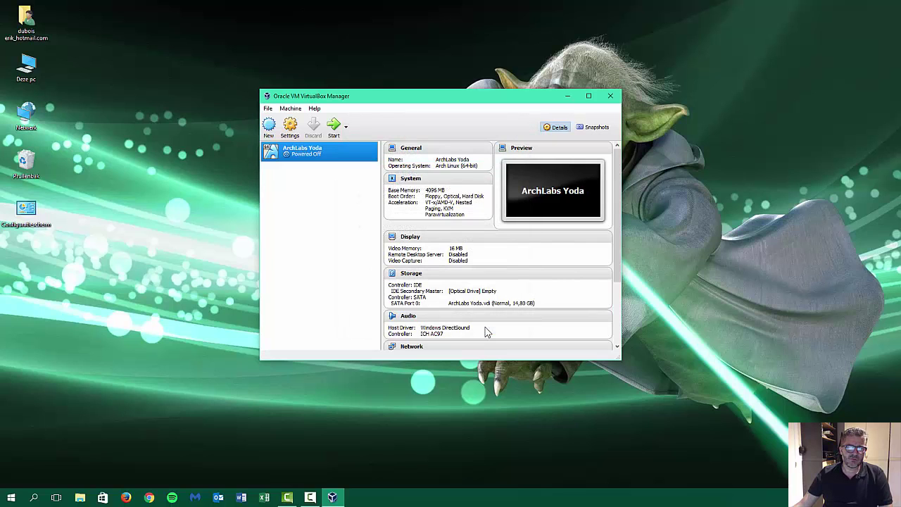
pyautogui.moveTo(409, 102); pyautogui.dragTo(328, 79)
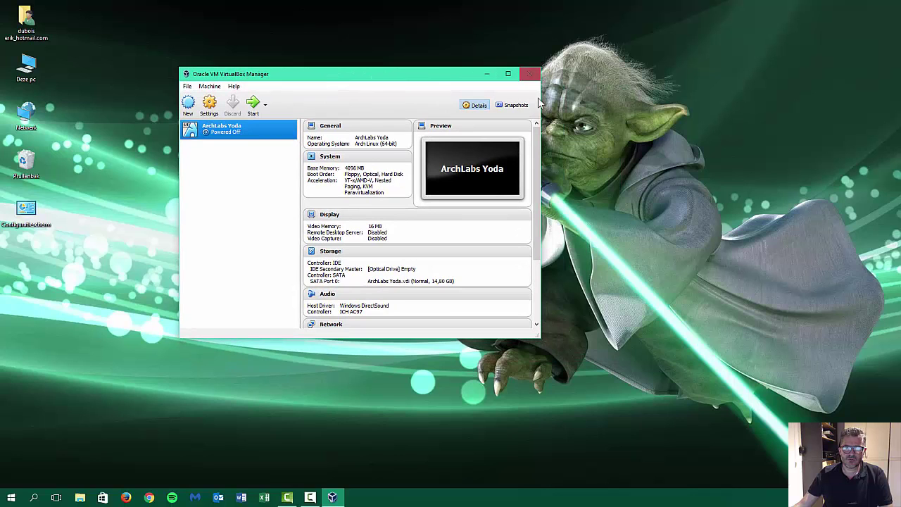
pyautogui.moveTo(540, 337); pyautogui.dragTo(680, 395)
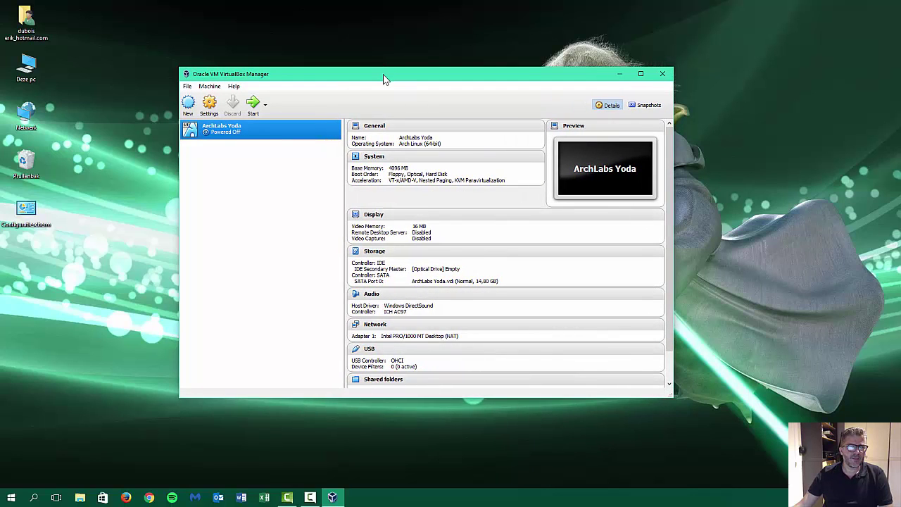
pyautogui.moveTo(383, 75); pyautogui.dragTo(379, 76)
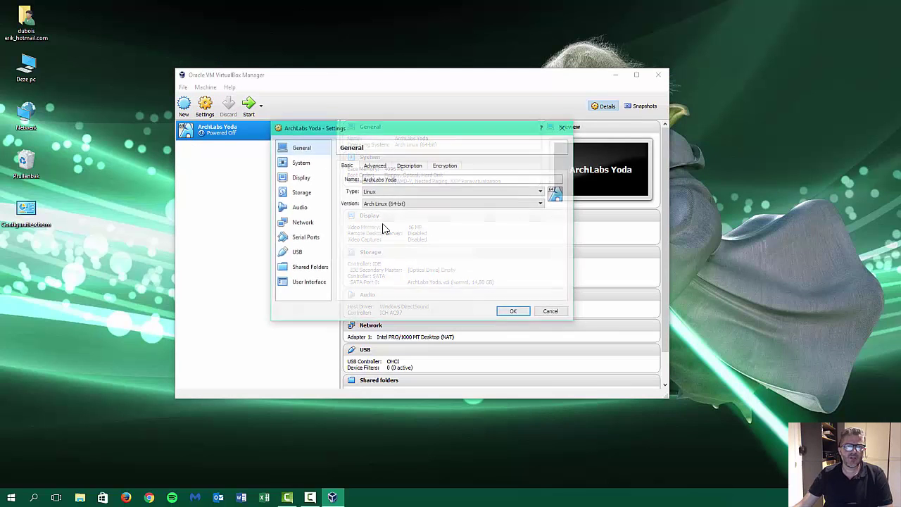
# Set ArchLabs Yoda's System processor count to 4.
pyautogui.moveTo(418, 128); pyautogui.dragTo(431, 111)
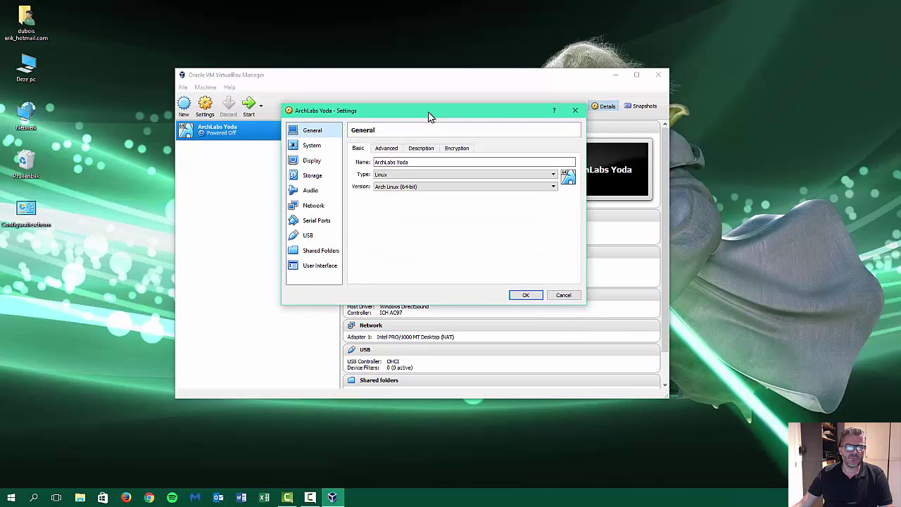
pyautogui.moveTo(584, 306); pyautogui.dragTo(664, 381)
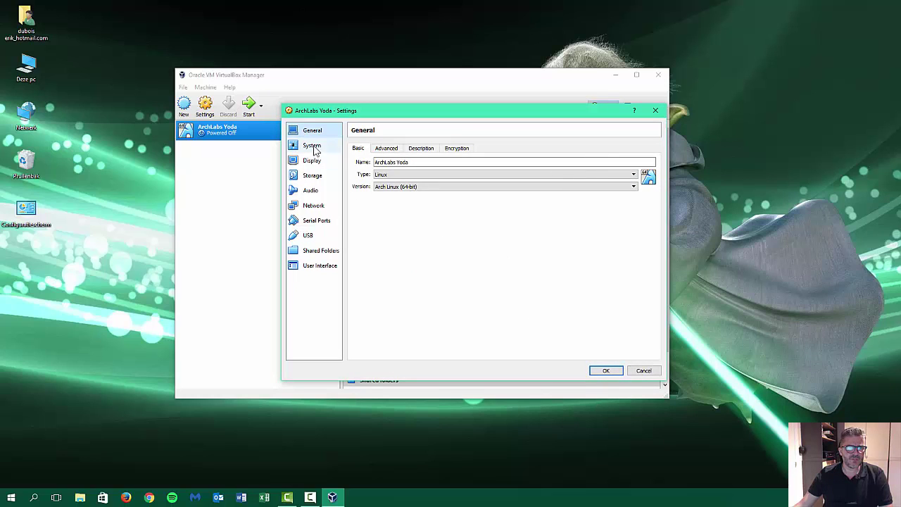
pyautogui.click(388, 149)
pyautogui.click(418, 150)
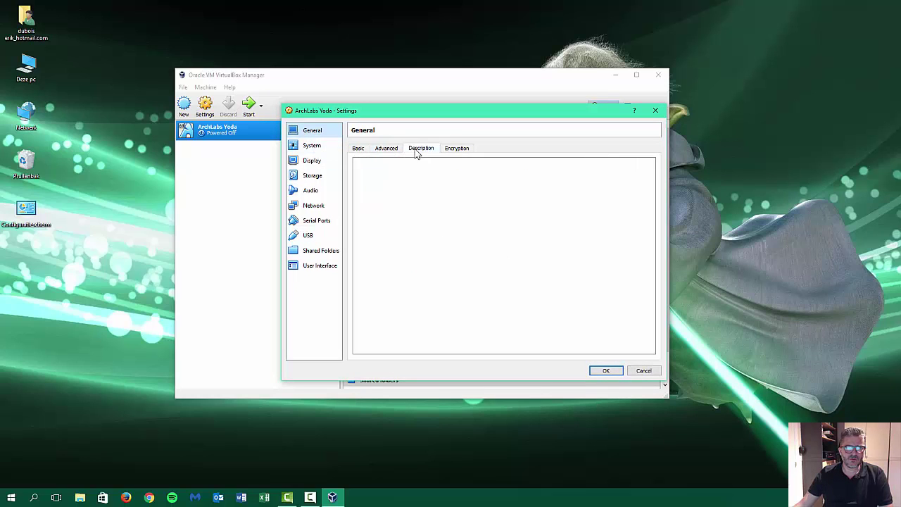
pyautogui.click(457, 149)
pyautogui.click(312, 148)
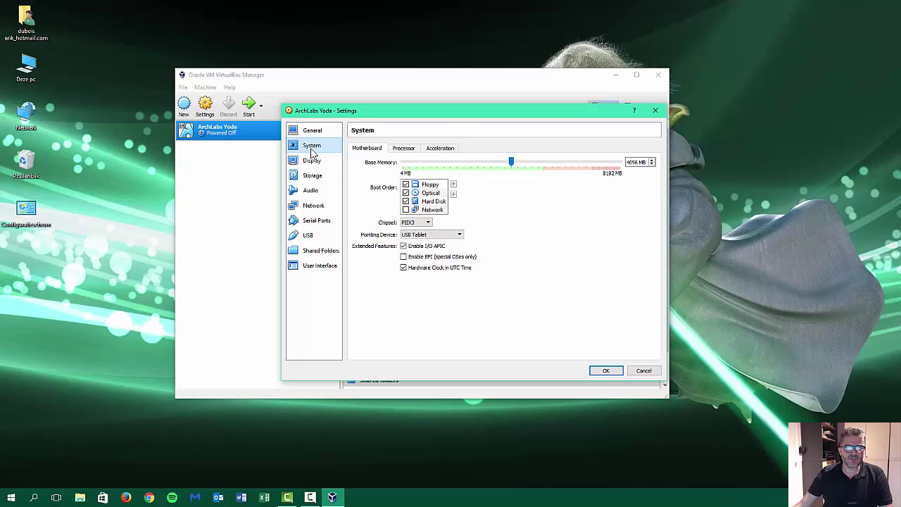
pyautogui.click(403, 149)
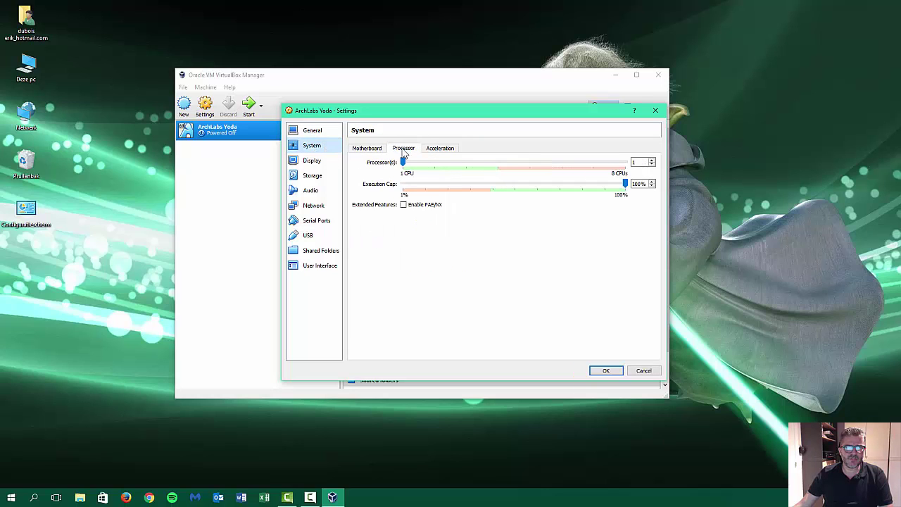
pyautogui.click(652, 160)
pyautogui.click(652, 160)
pyautogui.click(652, 160)
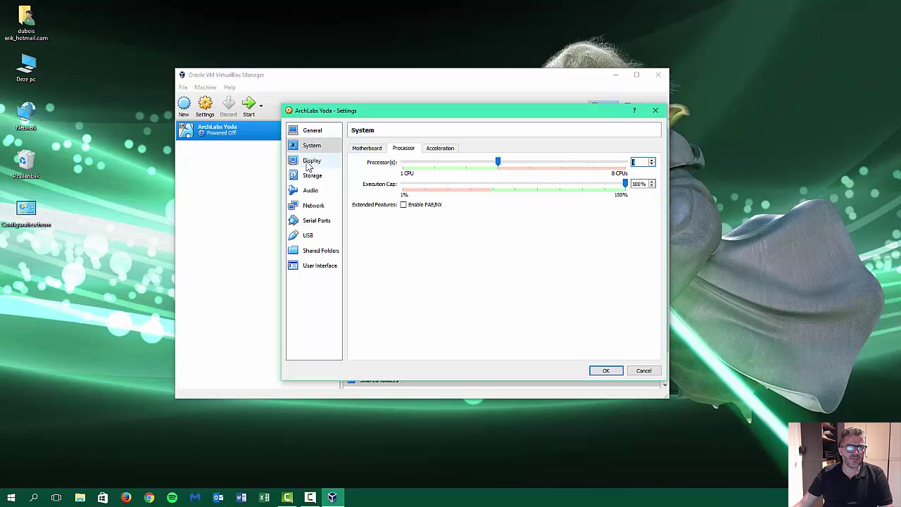
# Enable 3D acceleration, raise video memory to 68 MB, and save the settings.
pyautogui.click(436, 149)
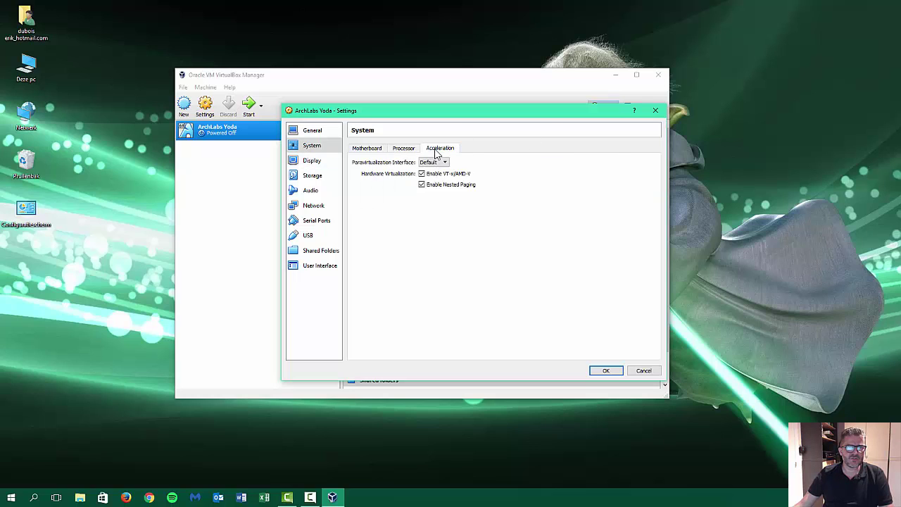
pyautogui.click(308, 162)
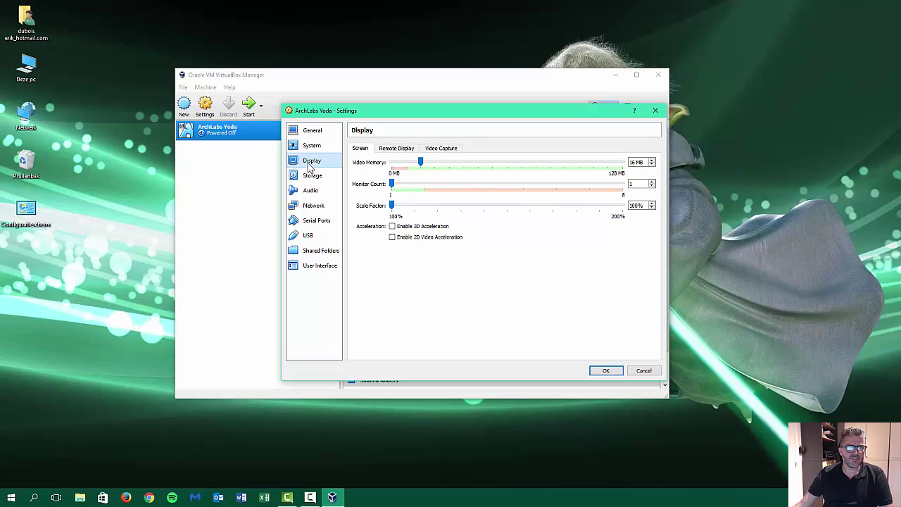
pyautogui.click(392, 226)
pyautogui.moveTo(421, 163); pyautogui.dragTo(519, 170)
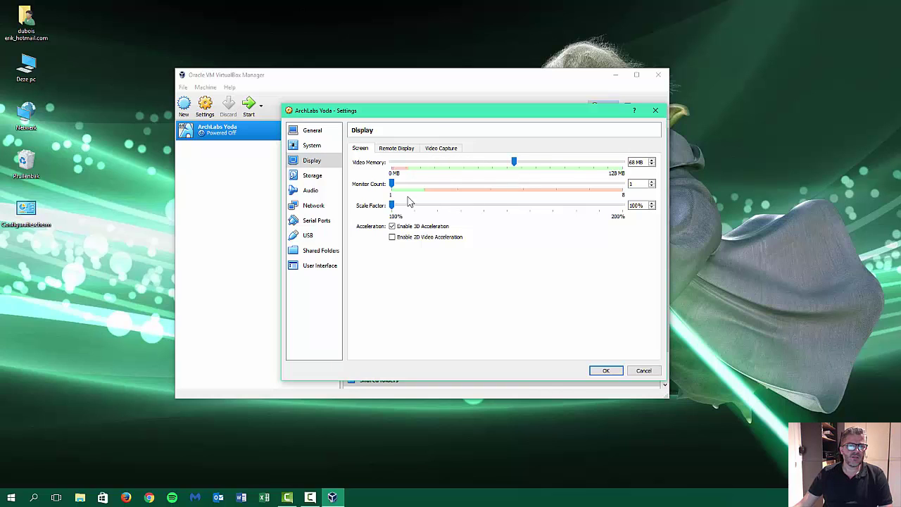
pyautogui.click(311, 177)
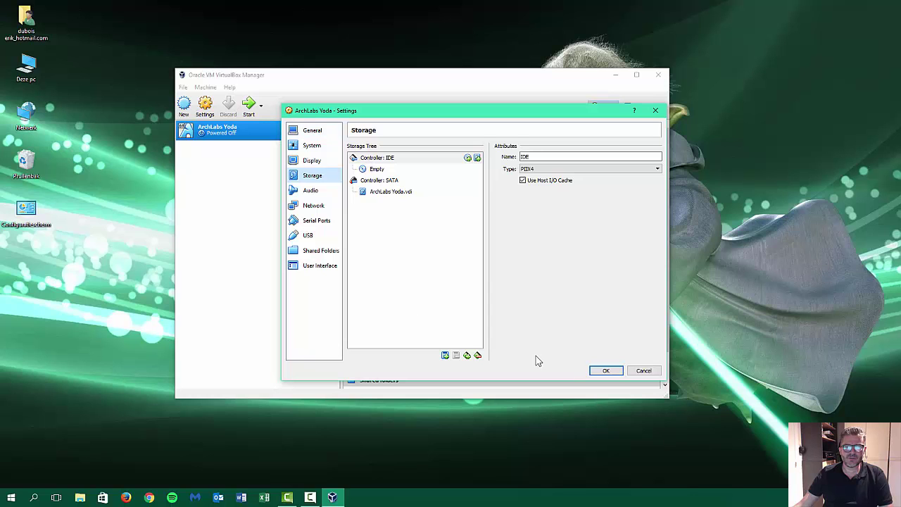
pyautogui.click(606, 371)
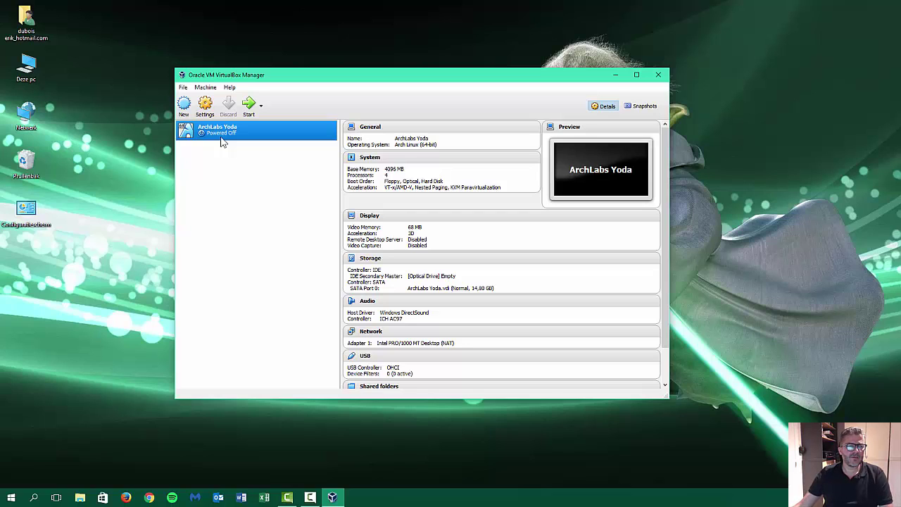
# Clone ArchLabs Yoda as a full clone named 'ArchLabs Yoda 4.1'.
pyautogui.rightClick(224, 139)
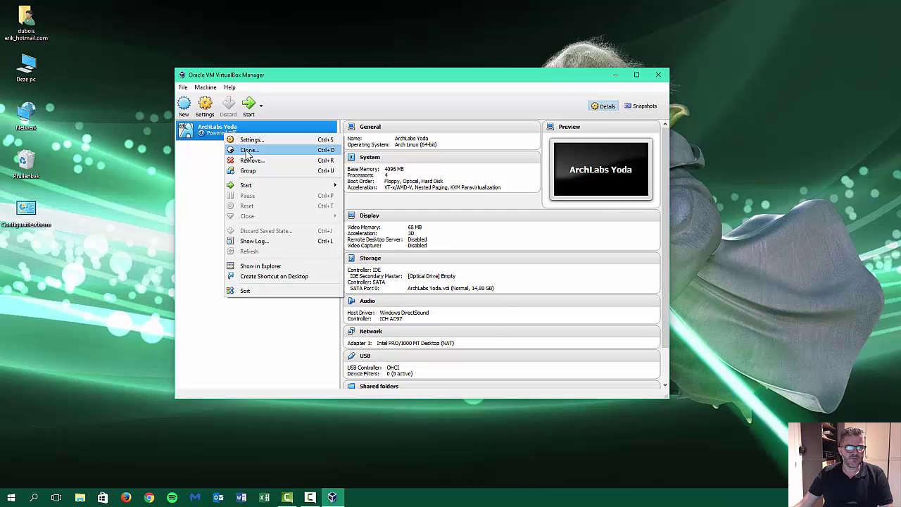
pyautogui.click(248, 150)
pyautogui.click(385, 226)
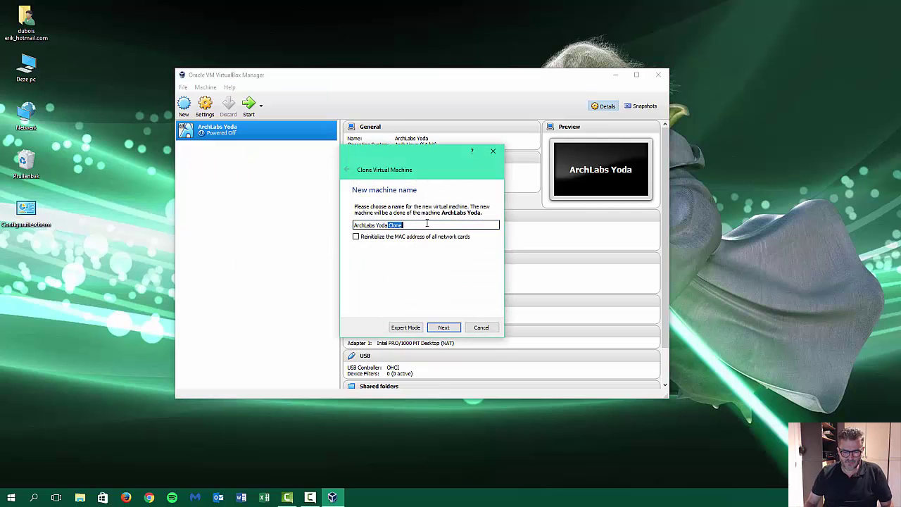
pyautogui.press('BackSpace')
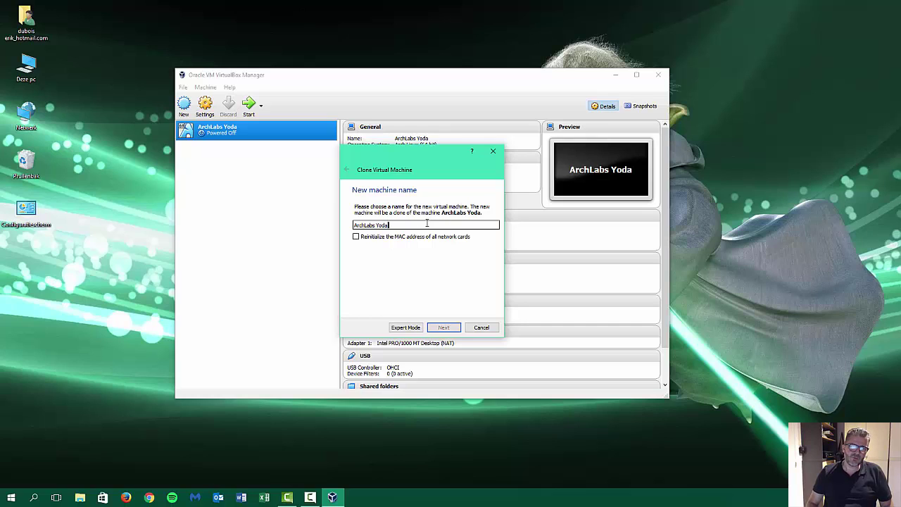
pyautogui.write('4.1')
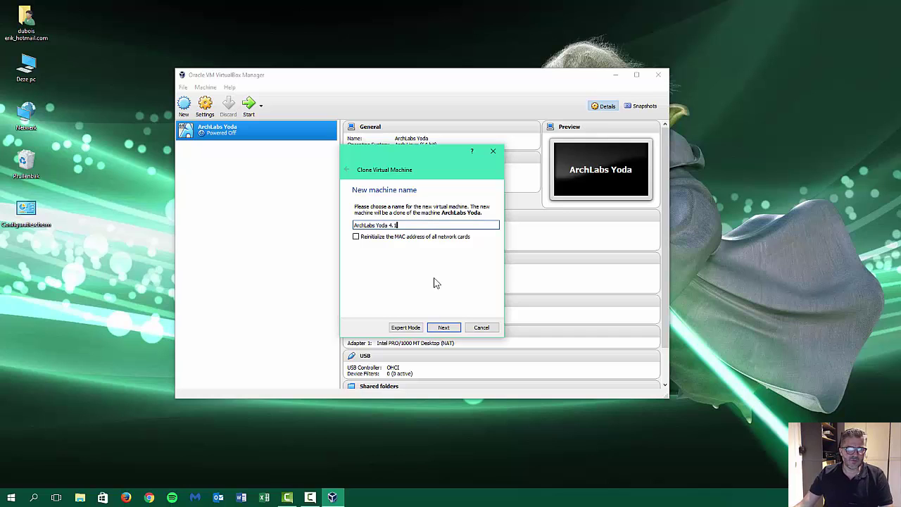
pyautogui.click(444, 327)
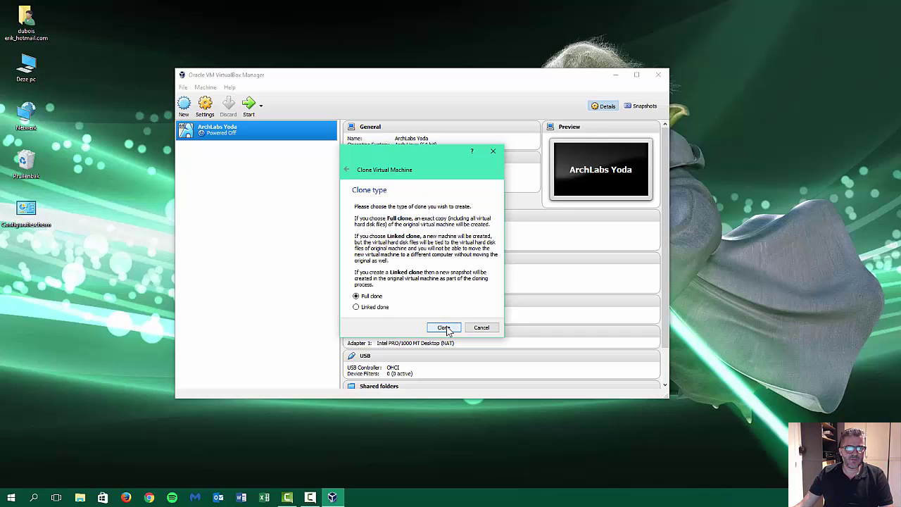
pyautogui.click(444, 327)
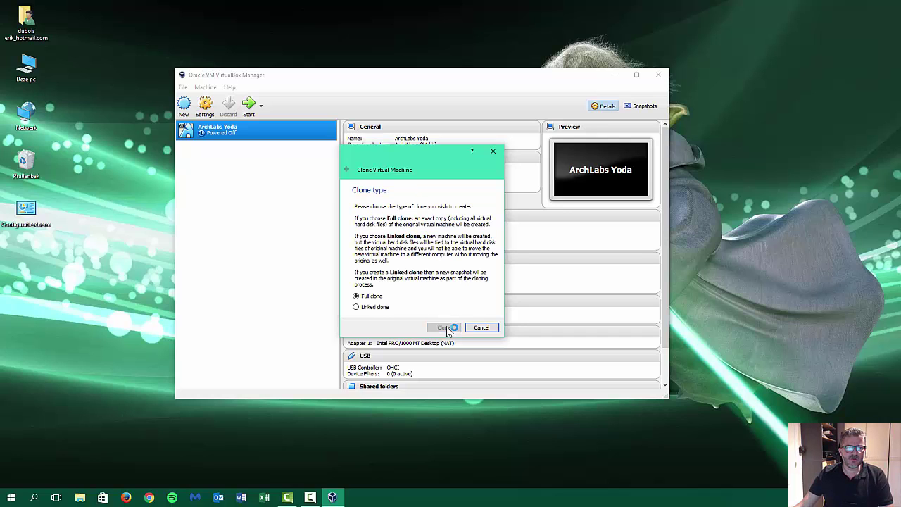
# Rename the original ArchLabs Yoda machine to 'ArchLabs Template' in its General settings.
pyautogui.rightClick(235, 132)
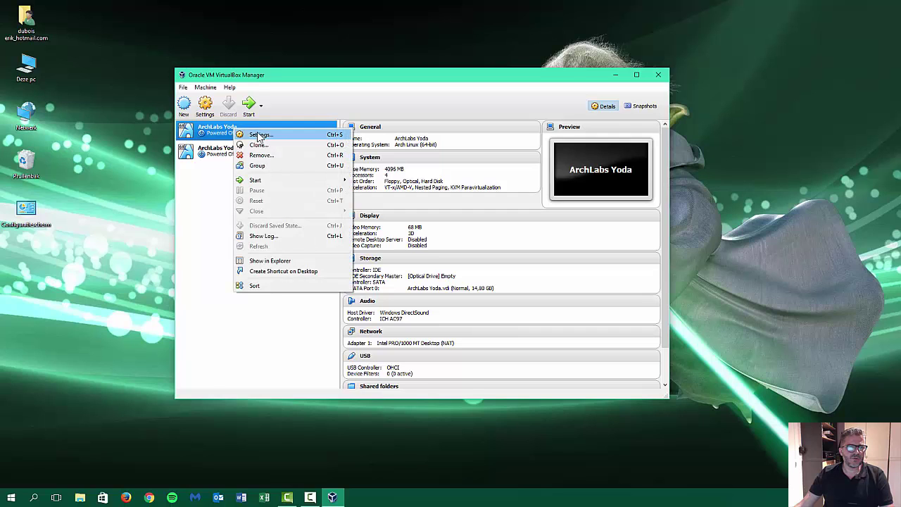
pyautogui.click(258, 135)
pyautogui.doubleClick(417, 179)
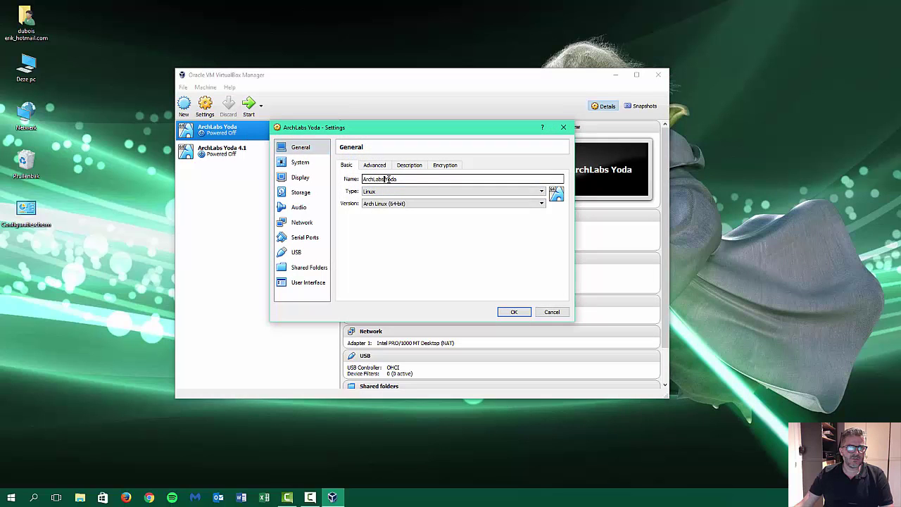
pyautogui.press('BackSpace')
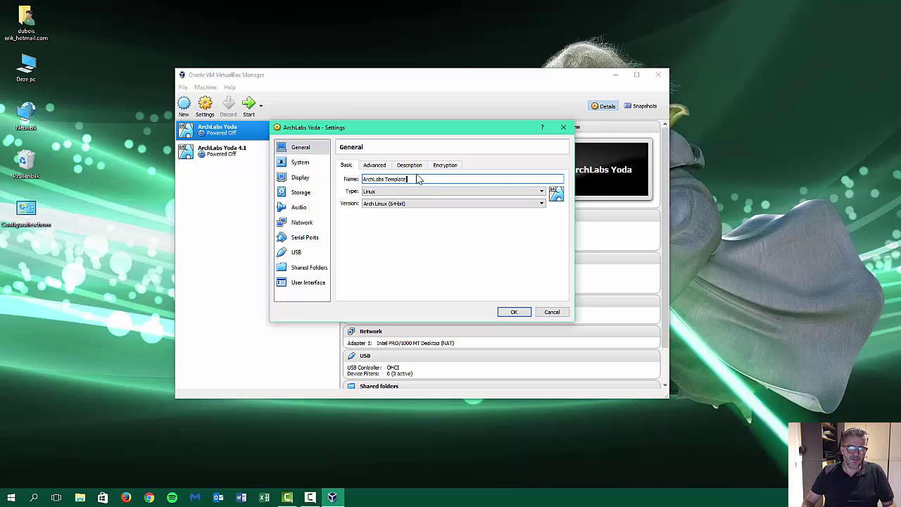
pyautogui.click(514, 312)
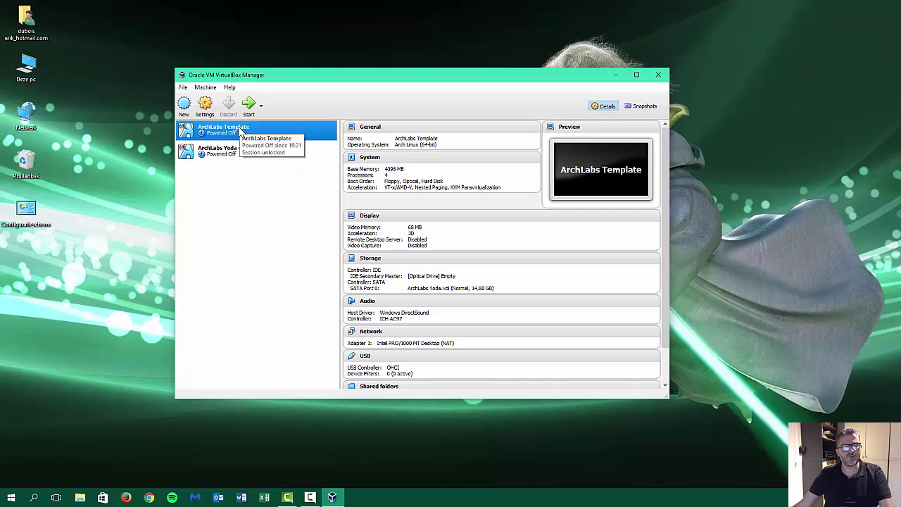
pyautogui.click(237, 158)
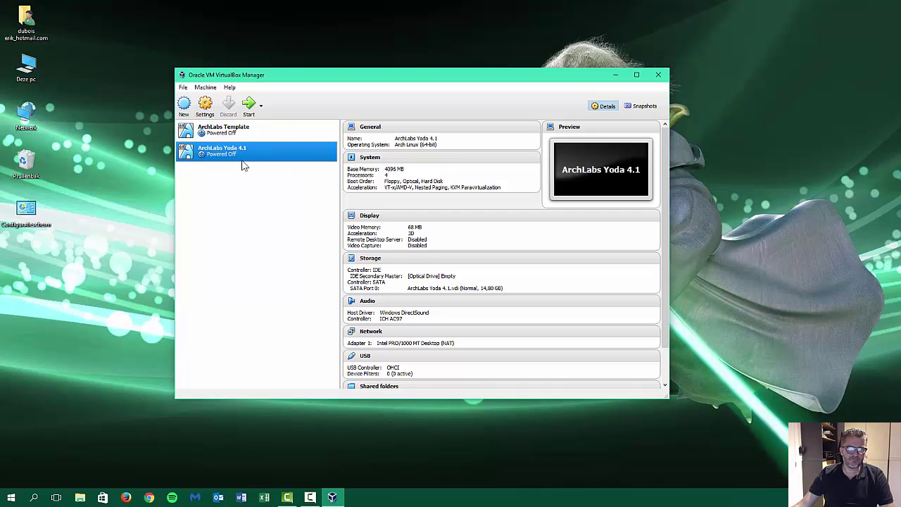
# Load archlabs-v4.1.0-2017.06.04.iso from Downloads into the empty optical drive.
pyautogui.click(425, 278)
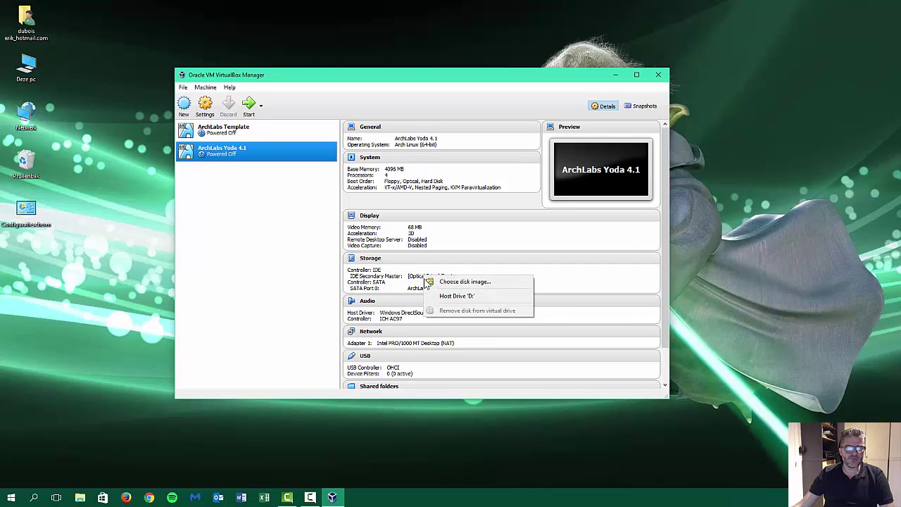
pyautogui.click(440, 282)
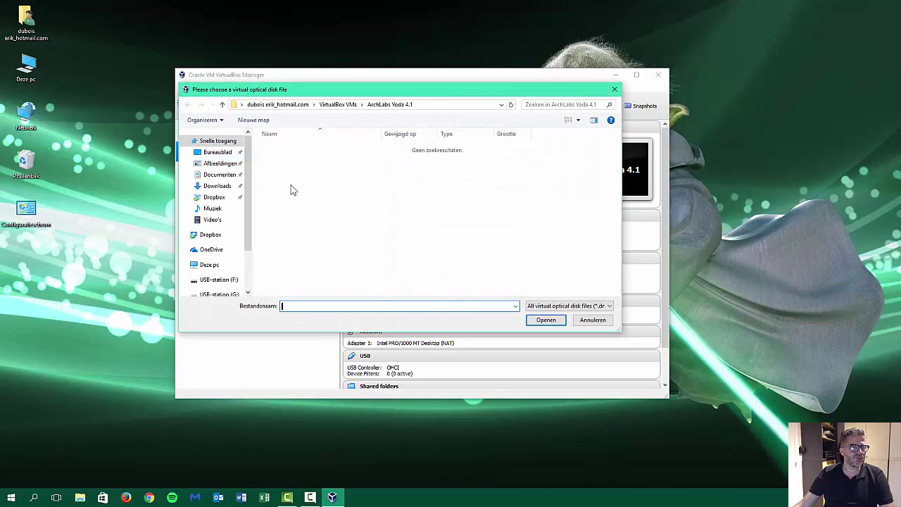
pyautogui.click(220, 187)
pyautogui.click(308, 149)
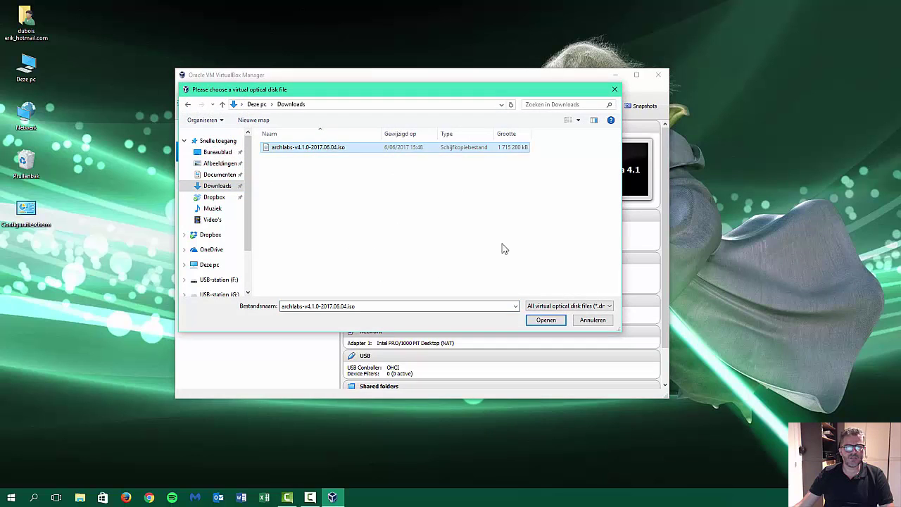
pyautogui.click(549, 320)
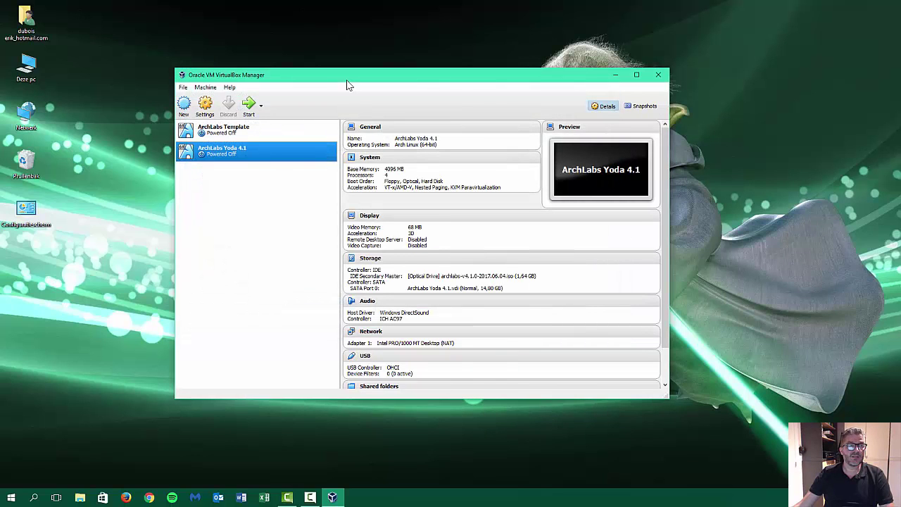
# Maximise the VirtualBox Manager window and start ArchLabs Yoda 4.1.
pyautogui.moveTo(347, 84); pyautogui.dragTo(298, 58)
pyautogui.click(586, 50)
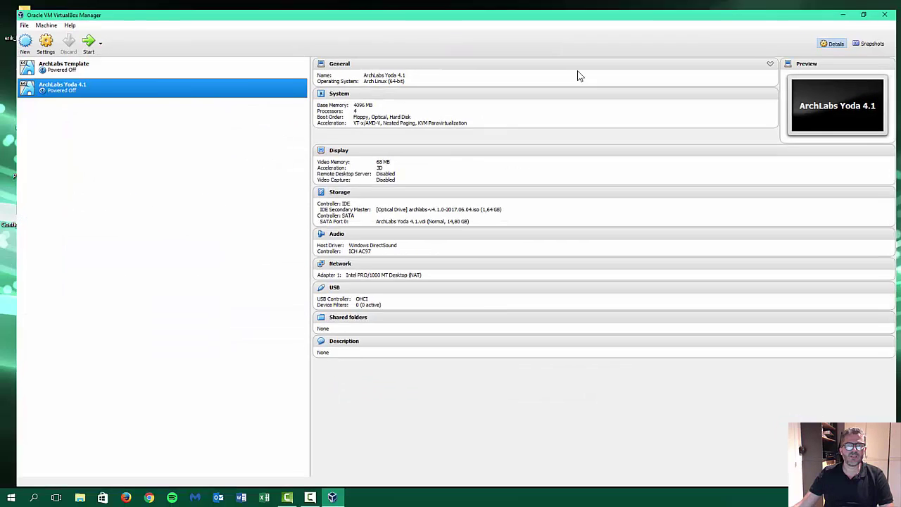
pyautogui.click(75, 31)
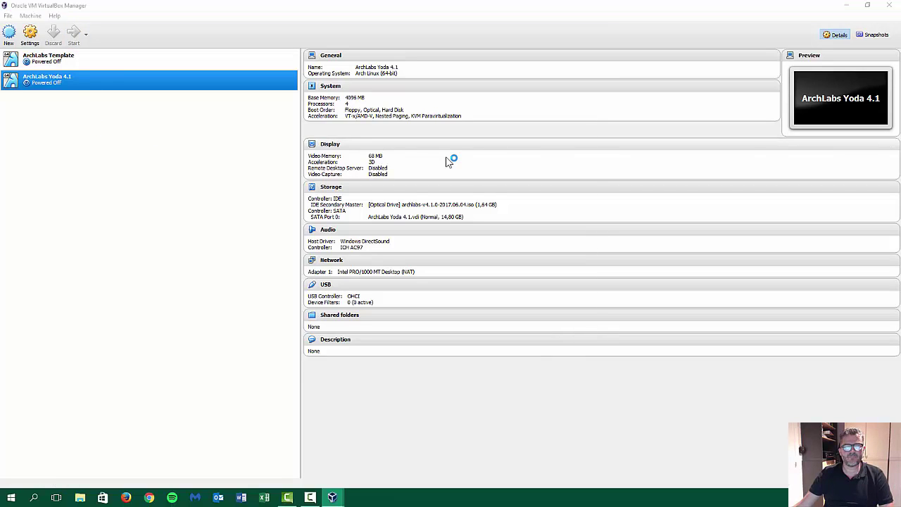
# Minimise the manager and move and enlarge the ArchLabs Yoda 4.1 machine window.
pyautogui.click(861, 11)
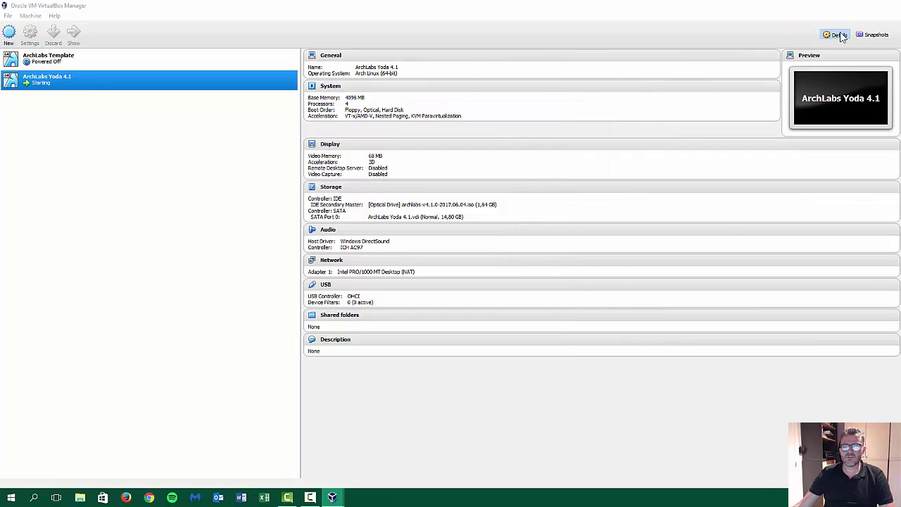
pyautogui.click(847, 5)
pyautogui.moveTo(490, 117); pyautogui.dragTo(343, 52)
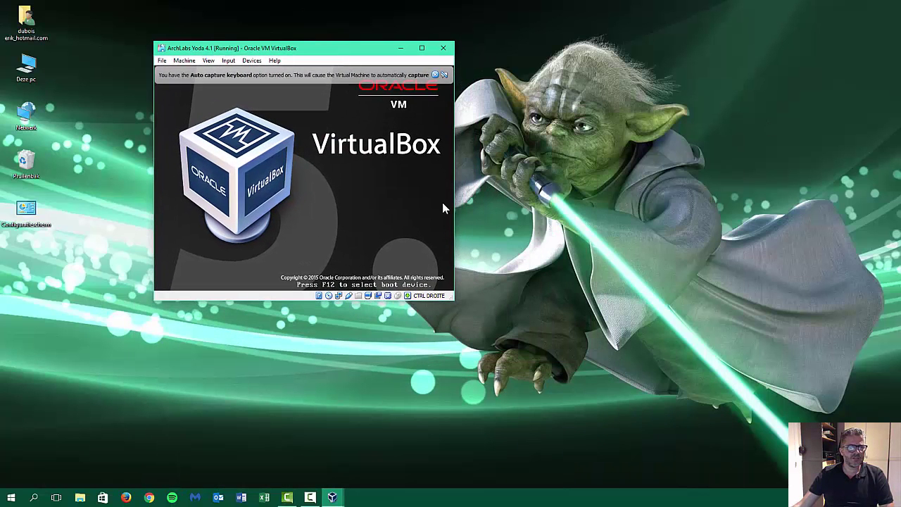
pyautogui.moveTo(450, 296); pyautogui.dragTo(738, 392)
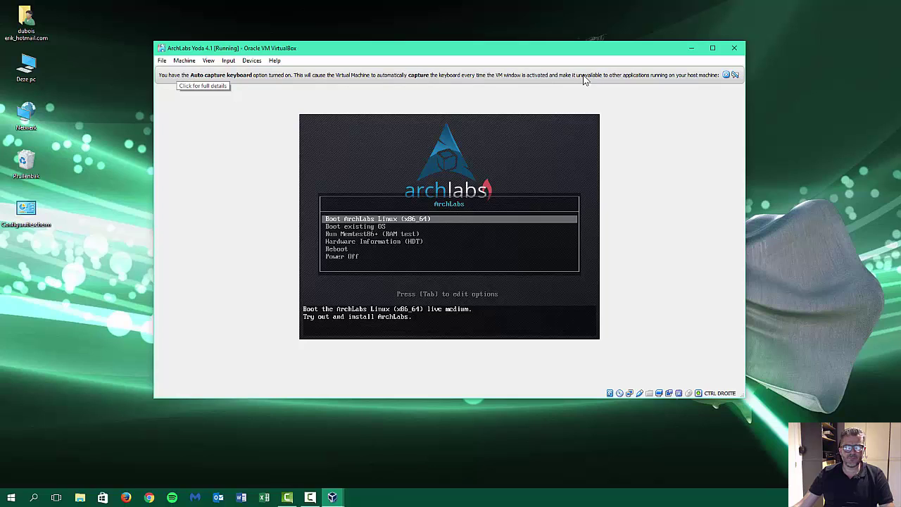
# Dismiss the auto-capture notice, capture input, and boot 'Boot ArchLabs Linux (x86_64)'.
pyautogui.click(735, 75)
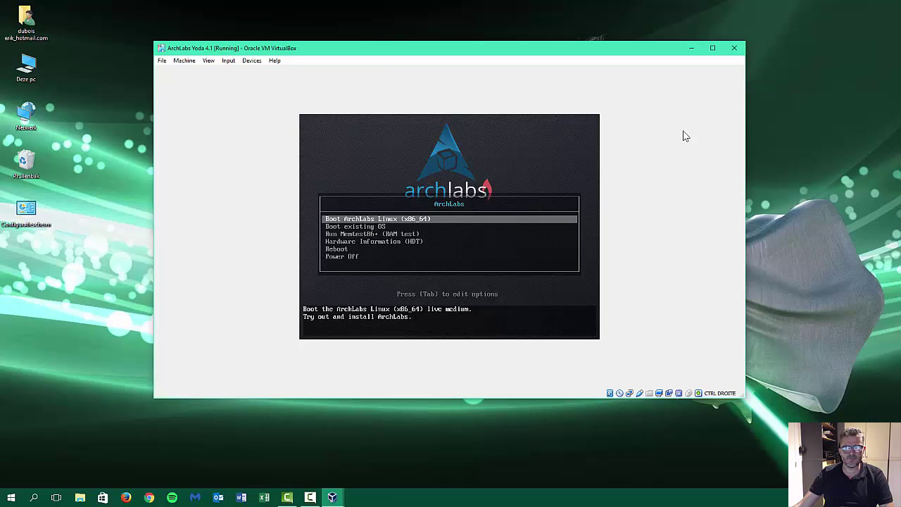
pyautogui.click(464, 258)
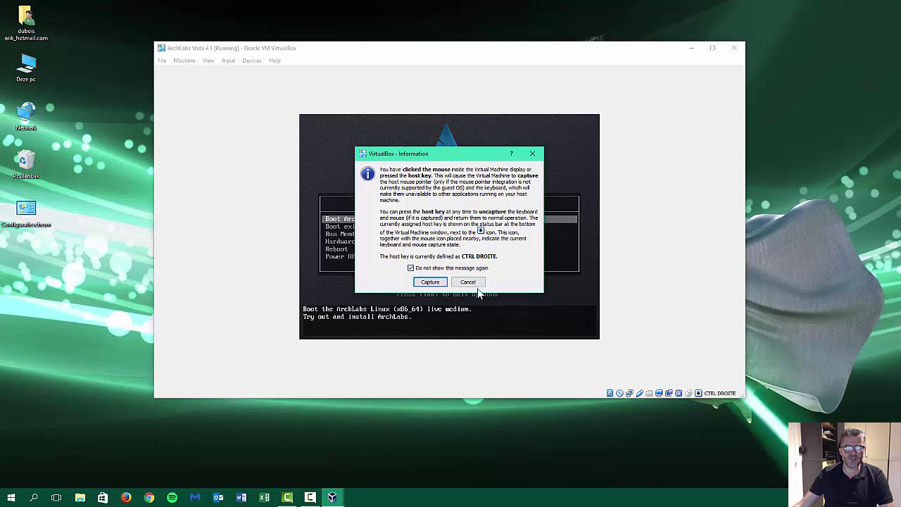
pyautogui.click(430, 281)
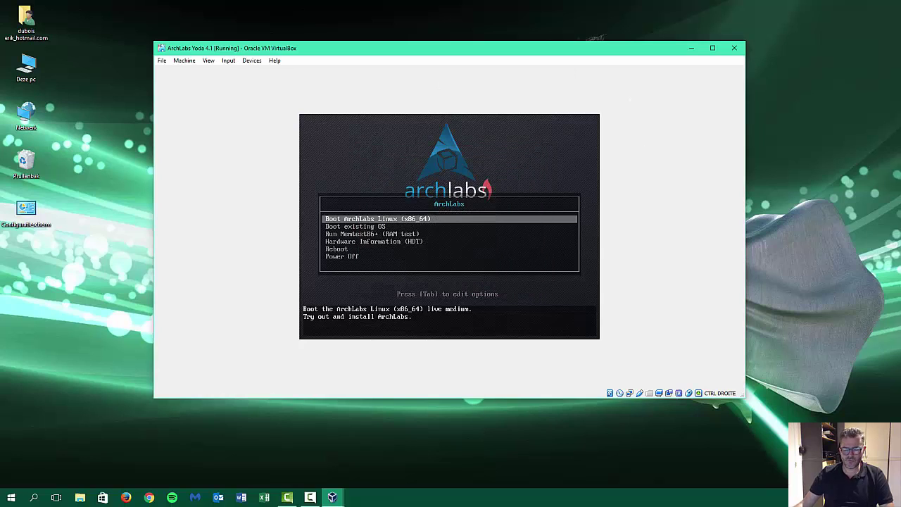
pyautogui.press('Down')
pyautogui.press('Down')
pyautogui.press('Down')
pyautogui.press('Down')
pyautogui.press('Down')
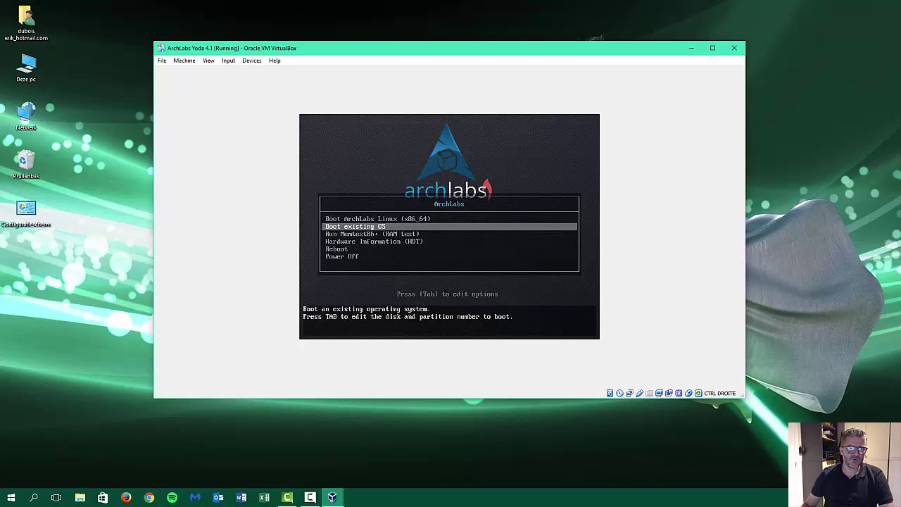
pyautogui.press('Up')
pyautogui.press('Up')
pyautogui.press('Up')
pyautogui.press('Up')
pyautogui.press('Up')
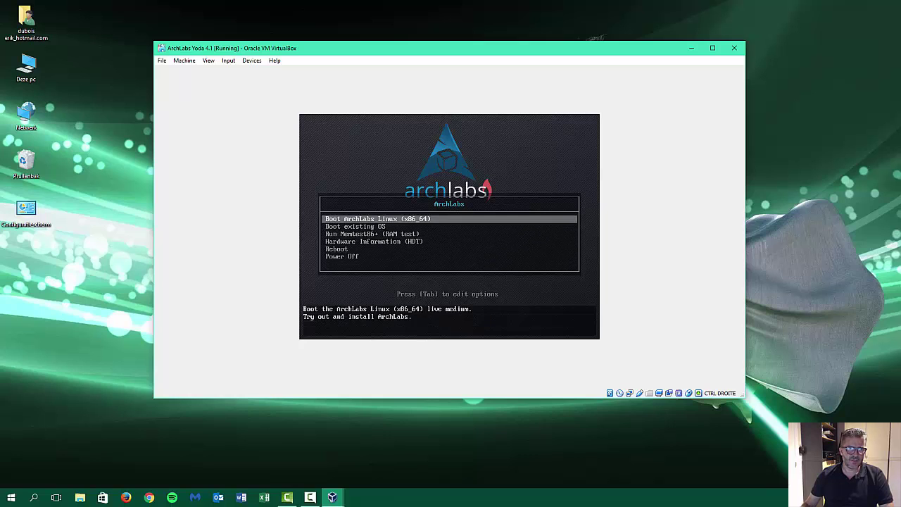
pyautogui.press('Return')
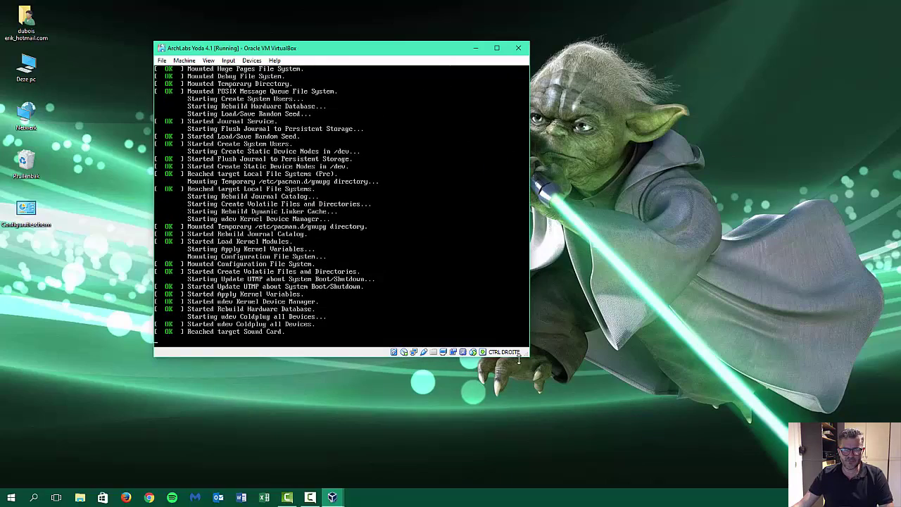
# Enlarge the VM window in two corner drags while the live desktop loads.
pyautogui.moveTo(528, 356); pyautogui.dragTo(850, 470)
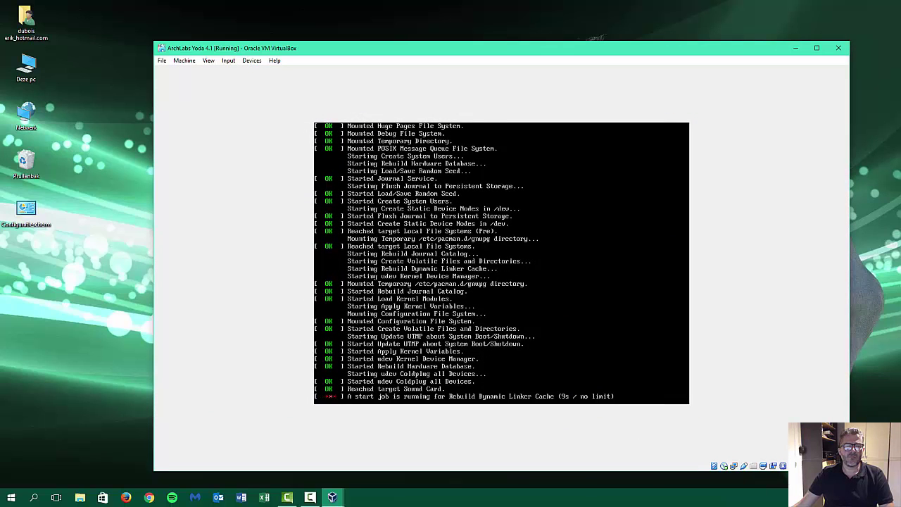
pyautogui.moveTo(154, 42); pyautogui.dragTo(70, 4)
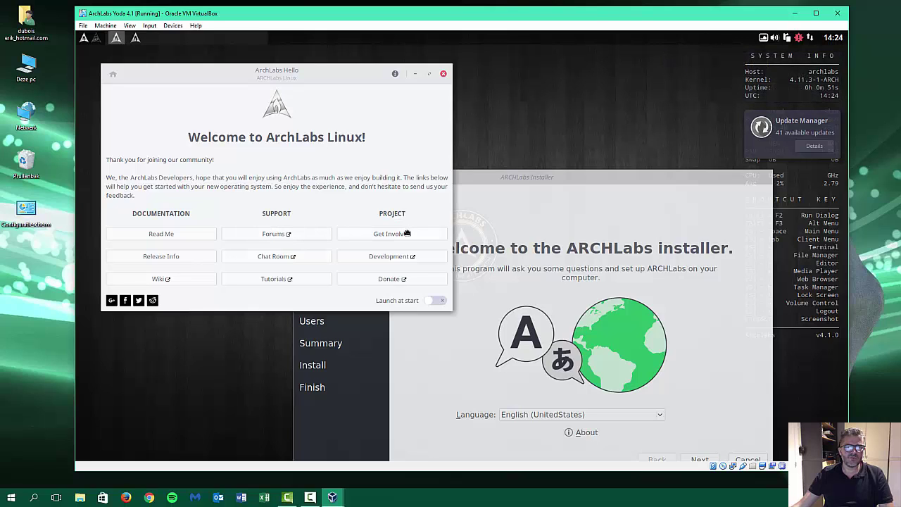
# Close ArchLabs Hello and move the ARCHLabs Installer window up to the screen centre.
pyautogui.click(442, 74)
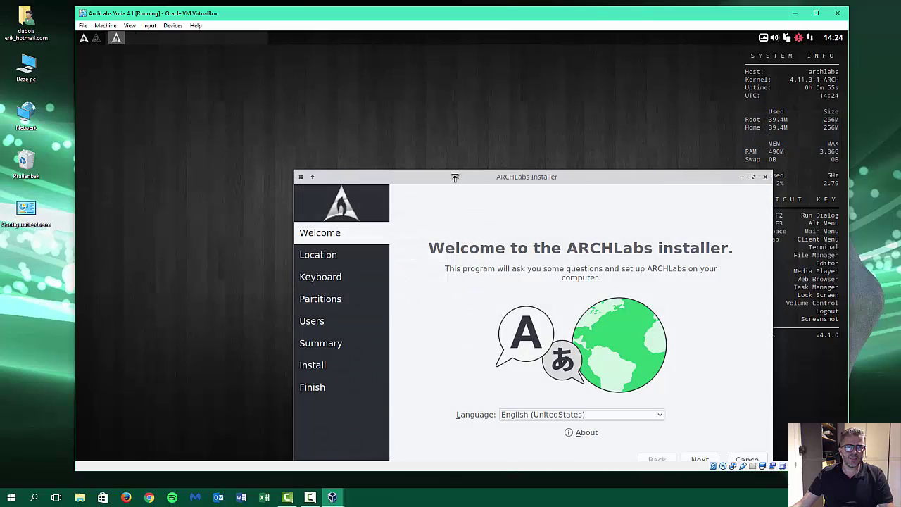
pyautogui.moveTo(475, 177); pyautogui.dragTo(373, 86)
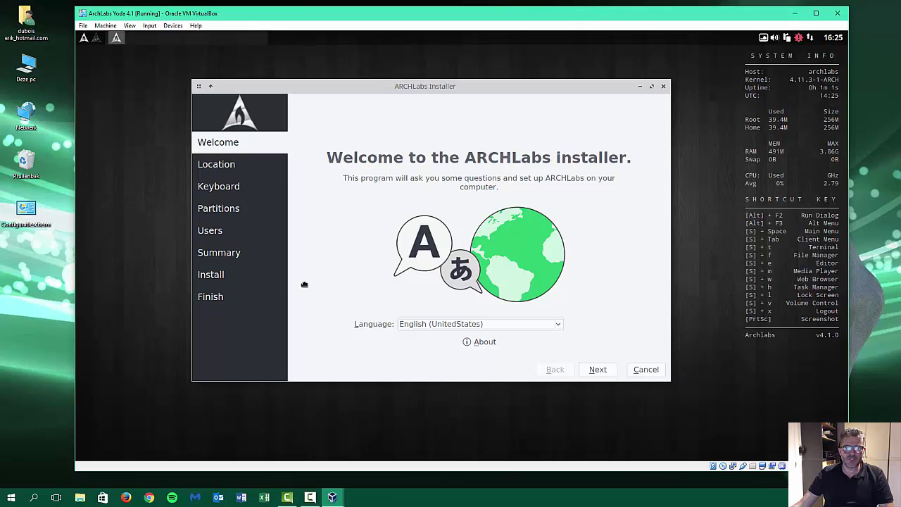
# Keep Europe/Brussels, pick the Belgian keyboard layout, and choose Erase disk for partitioning.
pyautogui.click(595, 370)
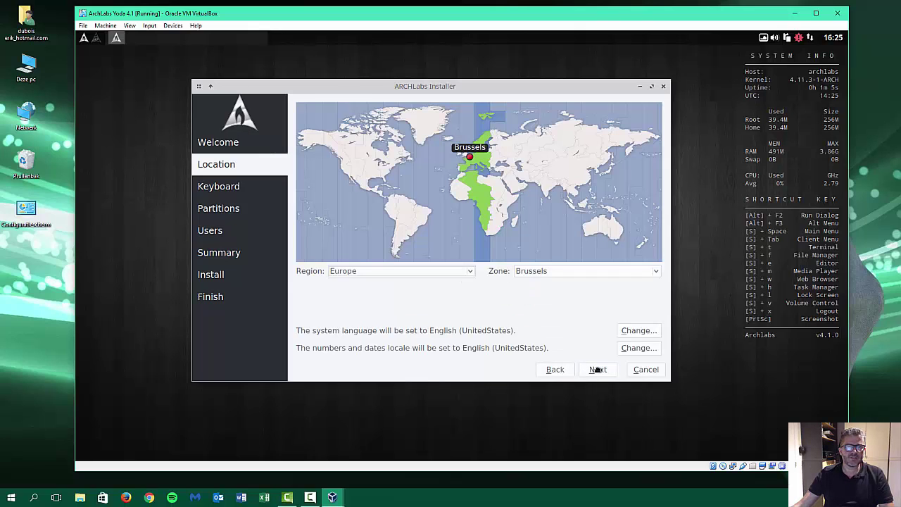
pyautogui.click(597, 370)
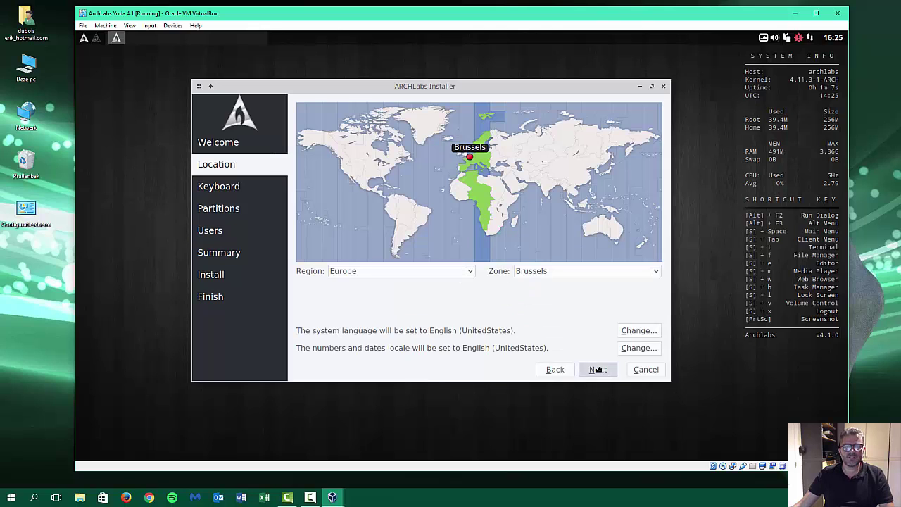
pyautogui.scroll(7, 345, 306)
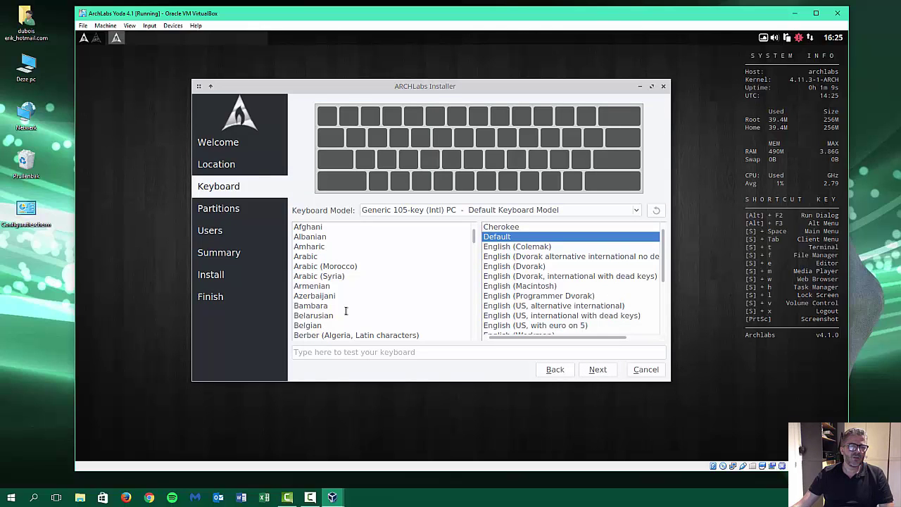
pyautogui.click(316, 326)
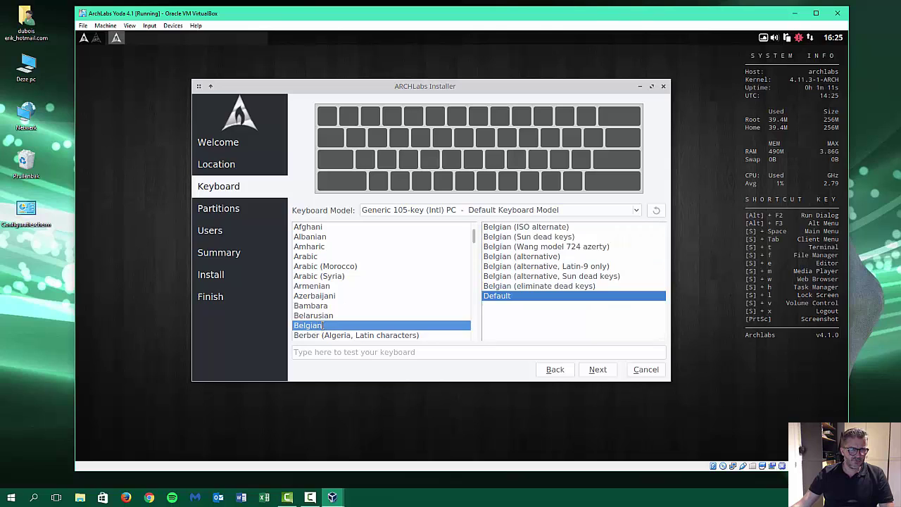
pyautogui.click(598, 370)
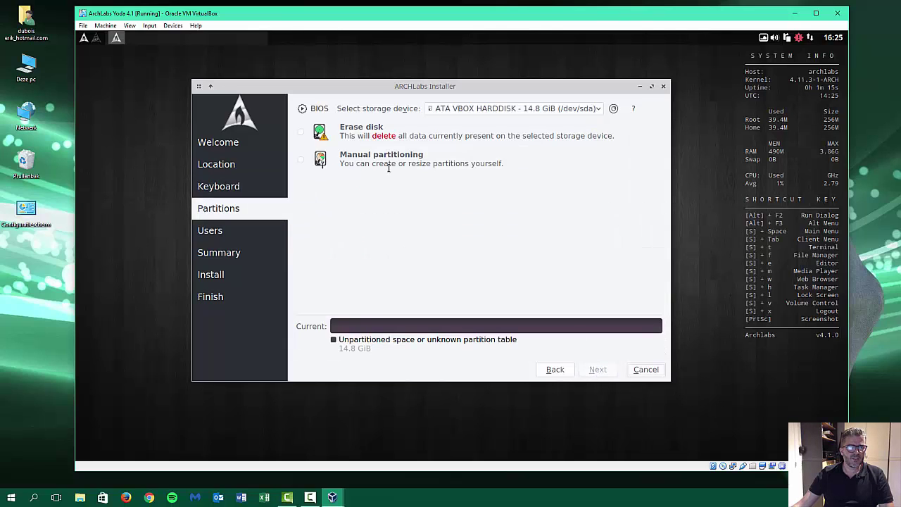
pyautogui.click(347, 136)
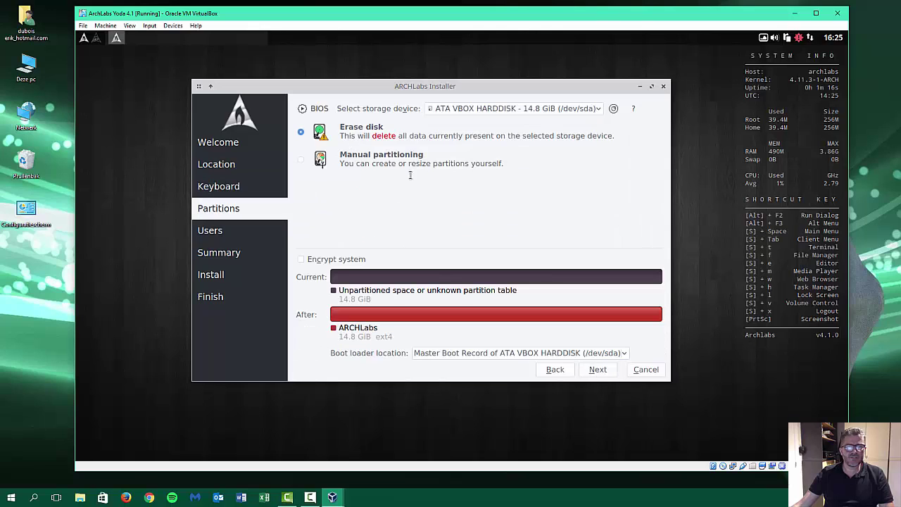
pyautogui.click(598, 370)
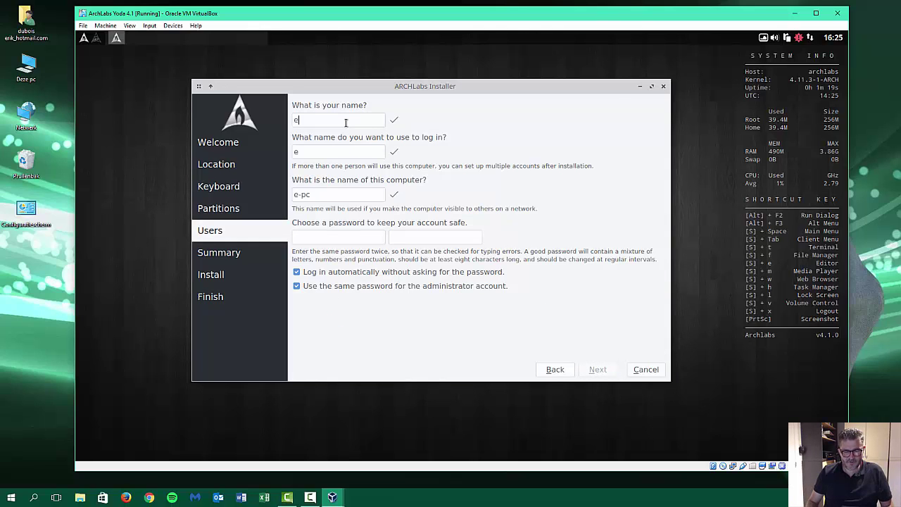
# Enter the user's name, computer name Yoda, and the account password twice.
pyautogui.press('Tab')
pyautogui.press('Tab')
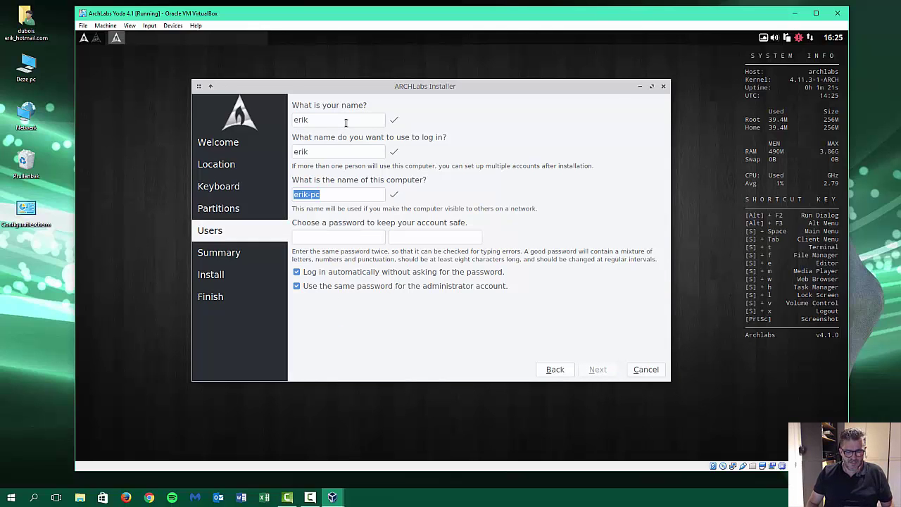
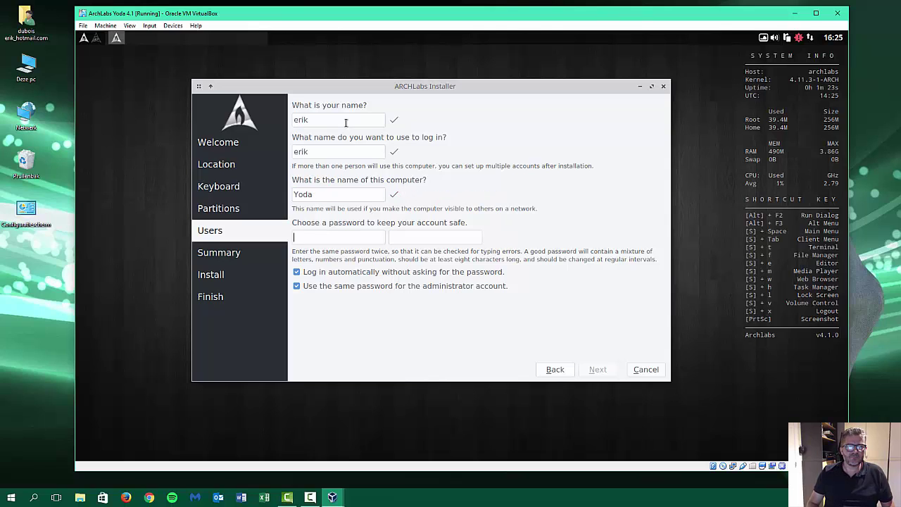
pyautogui.press('Tab')
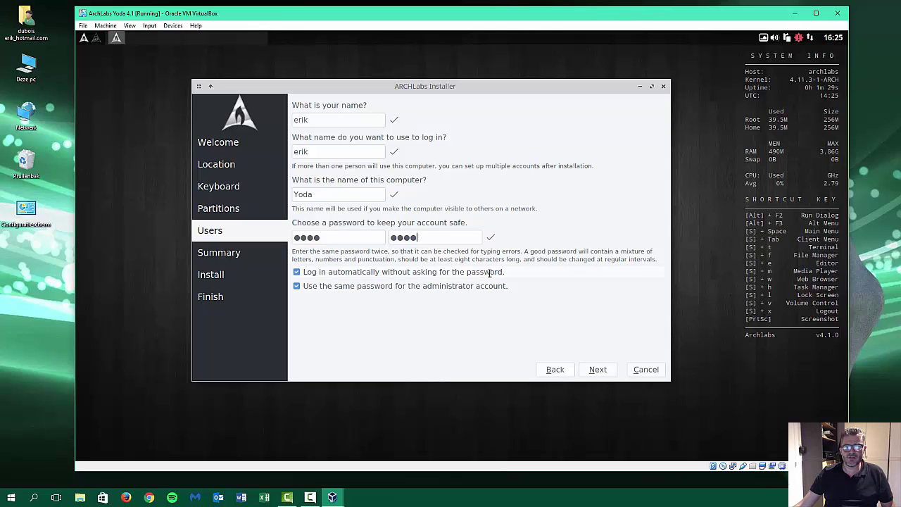
# Start the ArchLabs installation from the Summary page and switch to Firefox.
pyautogui.click(597, 370)
pyautogui.click(598, 370)
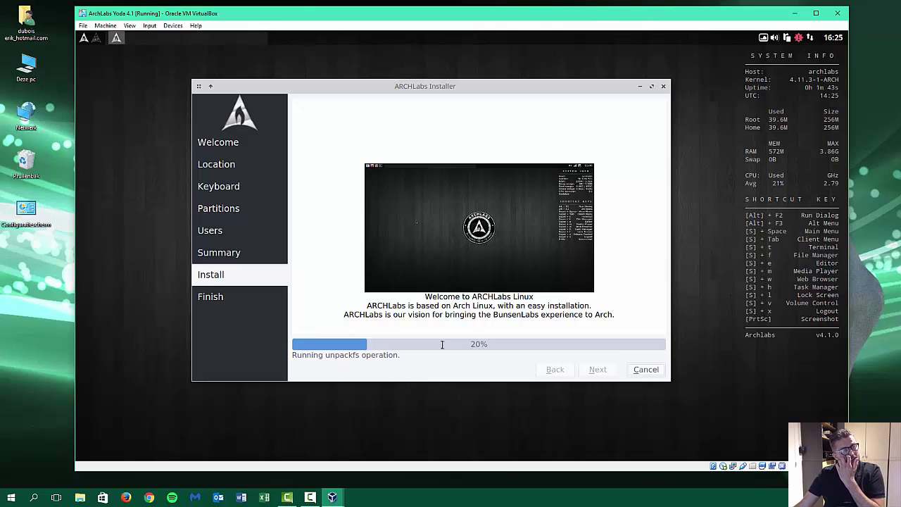
pyautogui.click(126, 499)
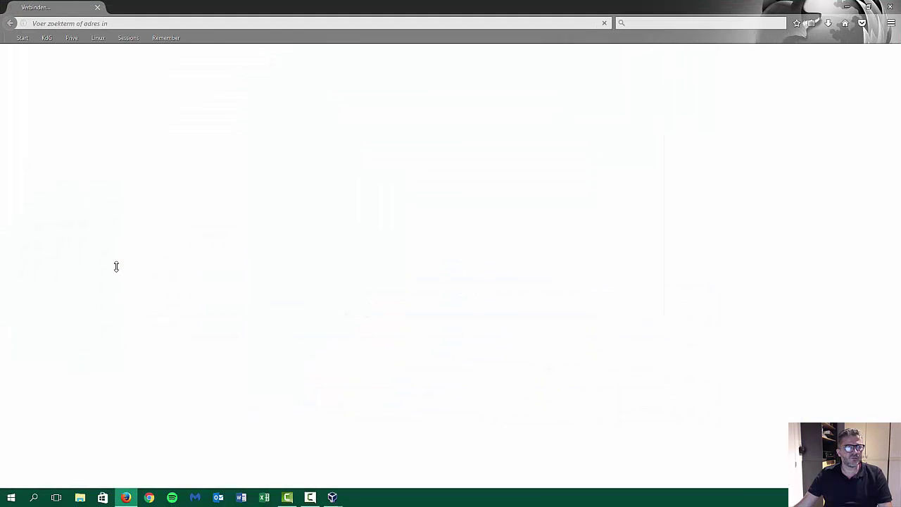
# Open the ARCHLabs blog via Sessions bookmarks, then the ArchLabs 4.1 release post.
pyautogui.click(83, 21)
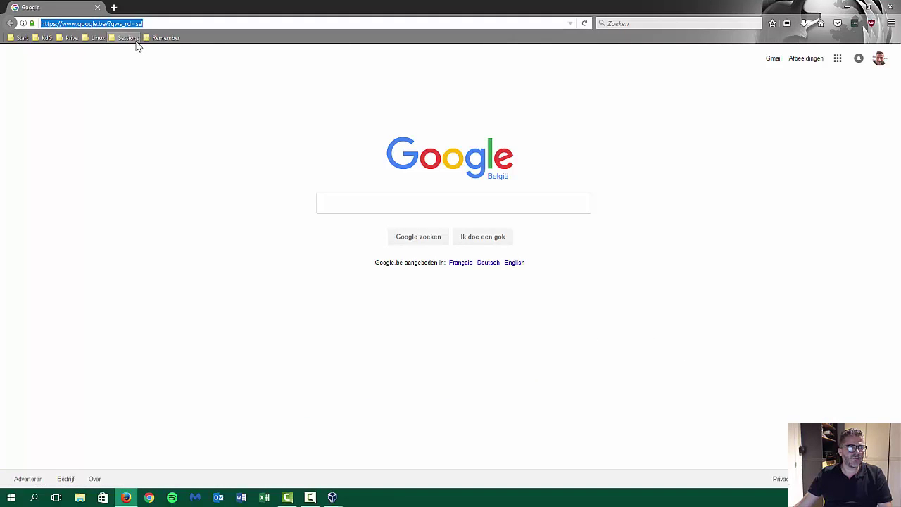
pyautogui.click(124, 39)
pyautogui.moveTo(138, 51)
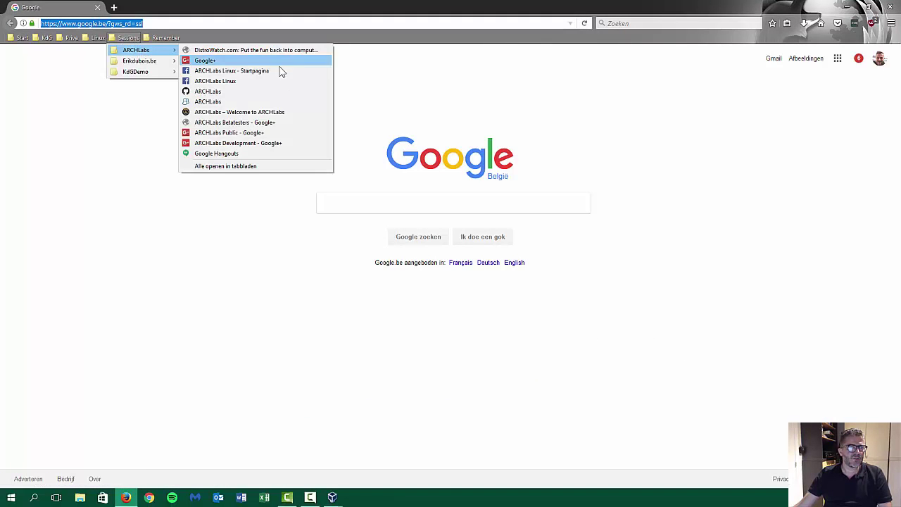
pyautogui.click(248, 104)
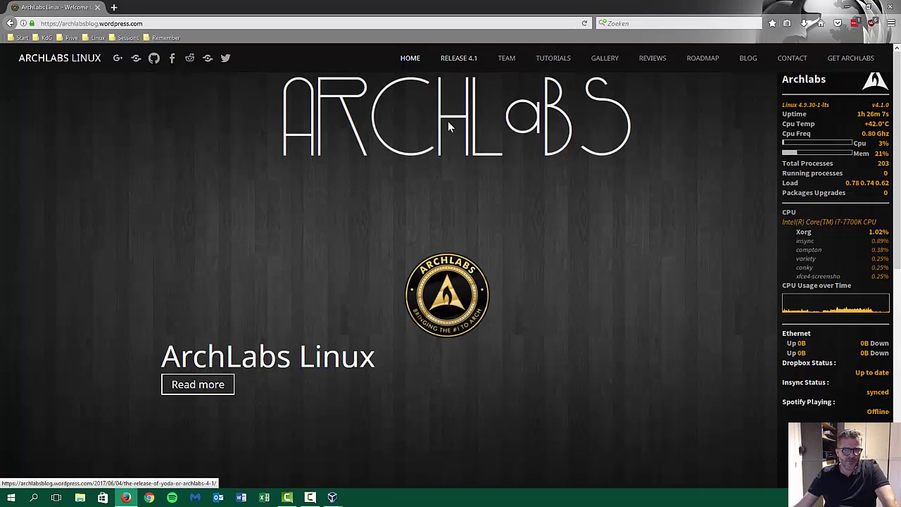
pyautogui.click(448, 59)
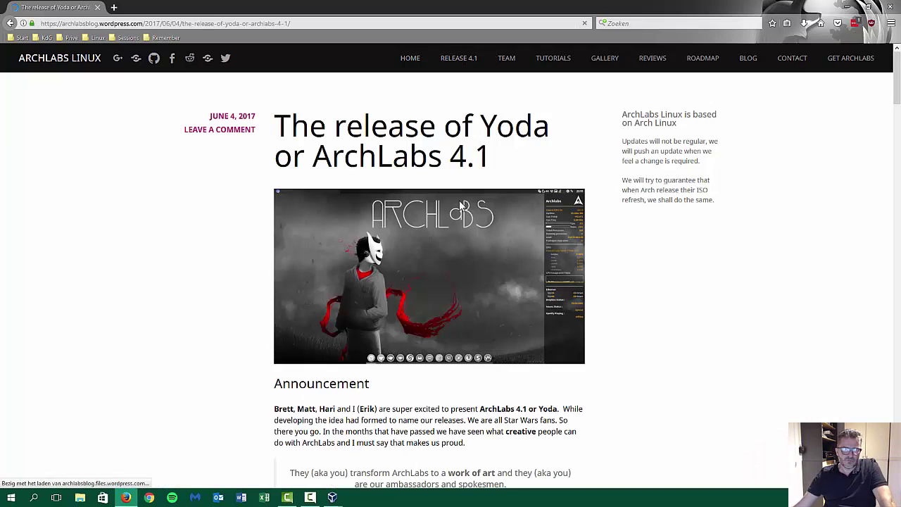
# Scroll through the 4.1 release post and highlight the phrase about roadmap topics.
pyautogui.scroll(-4, 412, 395)
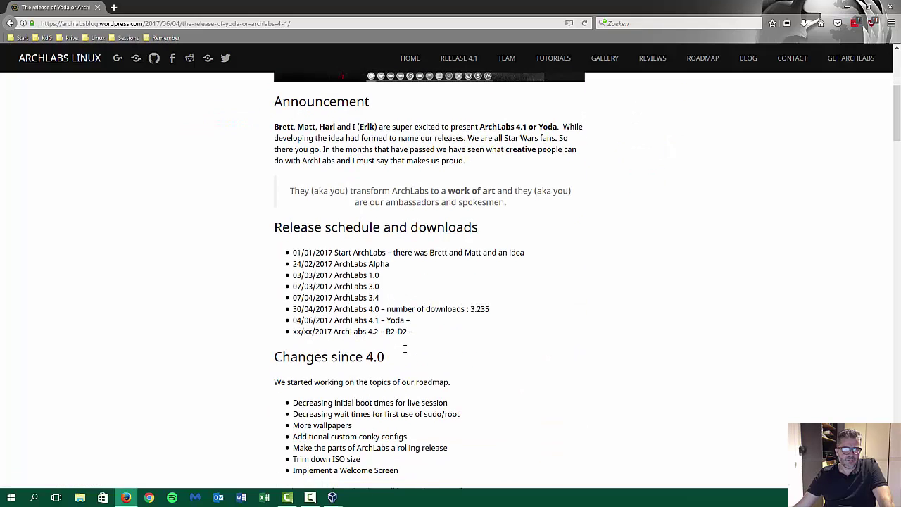
pyautogui.scroll(-2, 404, 350)
pyautogui.moveTo(414, 224); pyautogui.dragTo(282, 148)
pyautogui.click(439, 245)
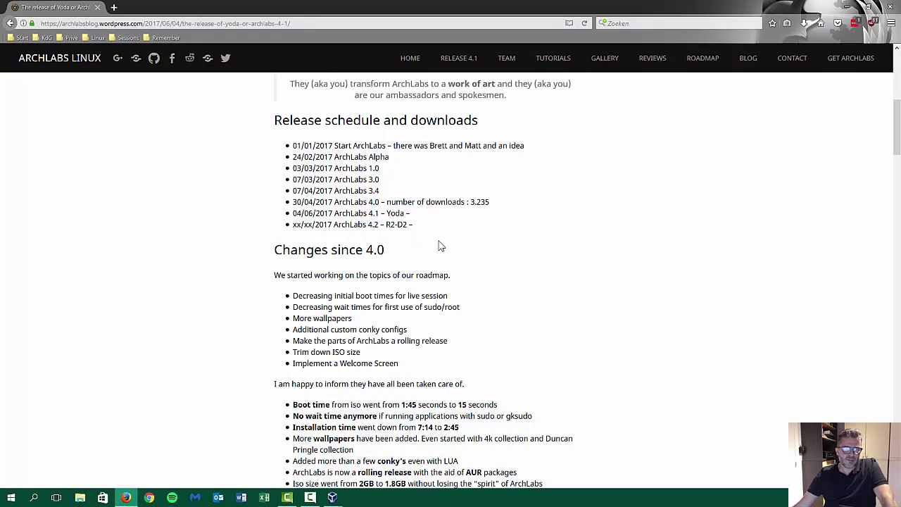
pyautogui.scroll(-4, 440, 245)
pyautogui.scroll(2, 440, 245)
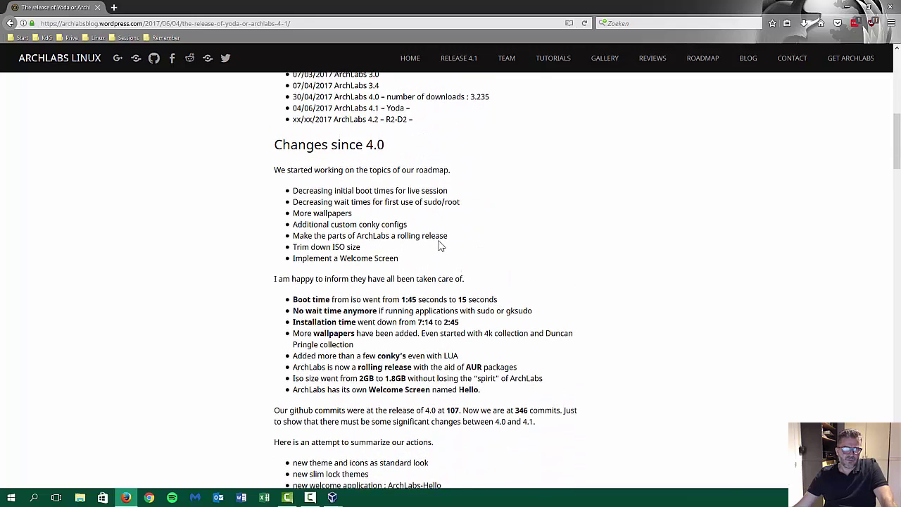
pyautogui.scroll(1, 439, 245)
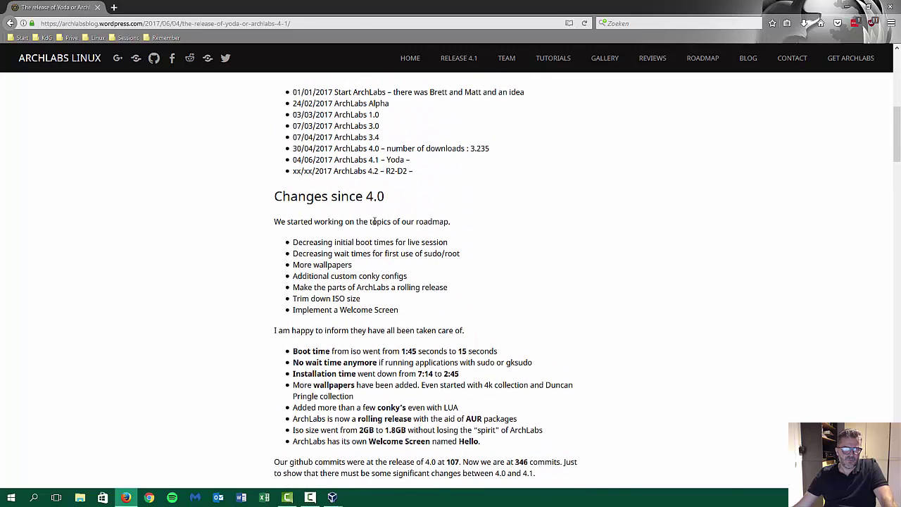
pyautogui.moveTo(363, 221); pyautogui.dragTo(493, 242)
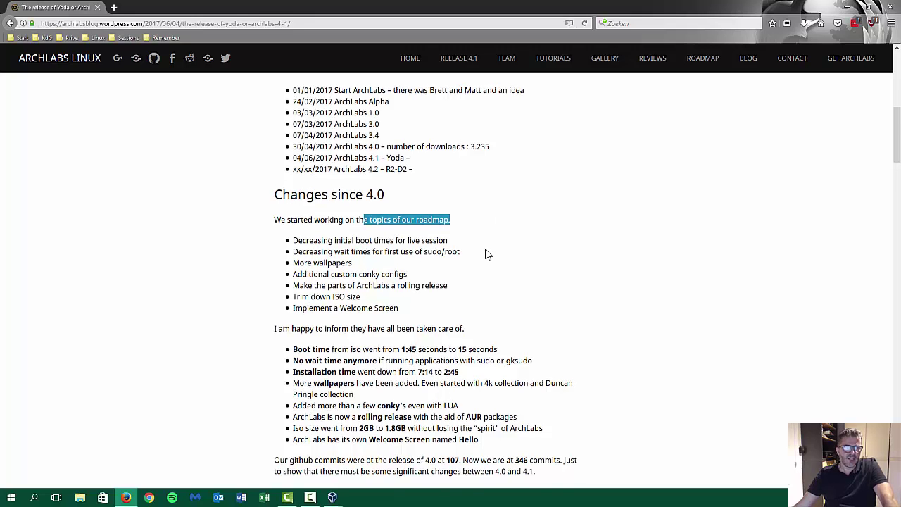
# Highlight the completed improvements and the boot time drop from 1:45 to 15 seconds.
pyautogui.scroll(-3, 485, 254)
pyautogui.moveTo(481, 281); pyautogui.dragTo(453, 281)
pyautogui.moveTo(390, 252); pyautogui.dragTo(287, 172)
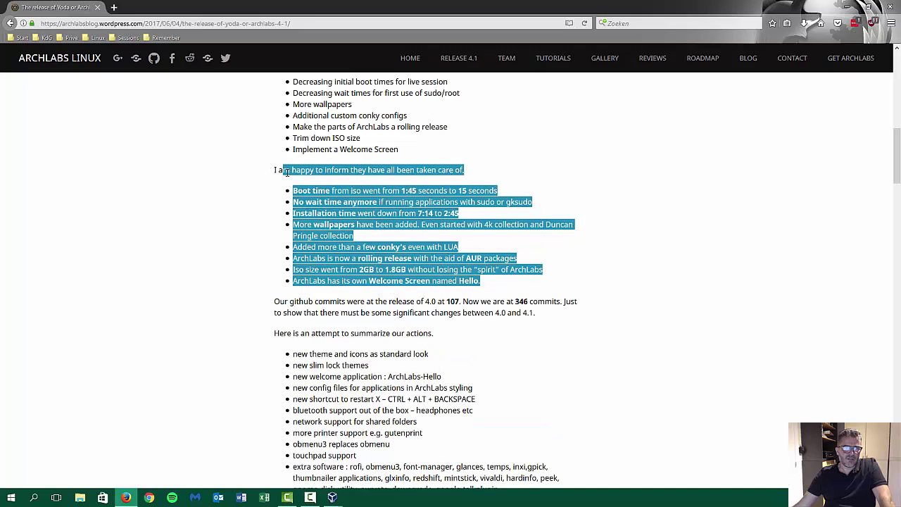
pyautogui.click(382, 187)
pyautogui.moveTo(399, 190); pyautogui.dragTo(459, 212)
pyautogui.doubleClick(463, 191)
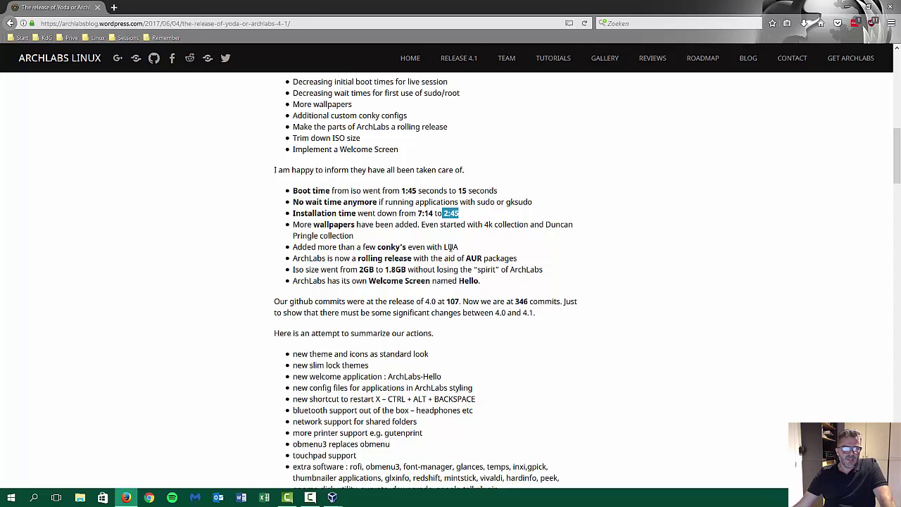
pyautogui.scroll(-4, 343, 306)
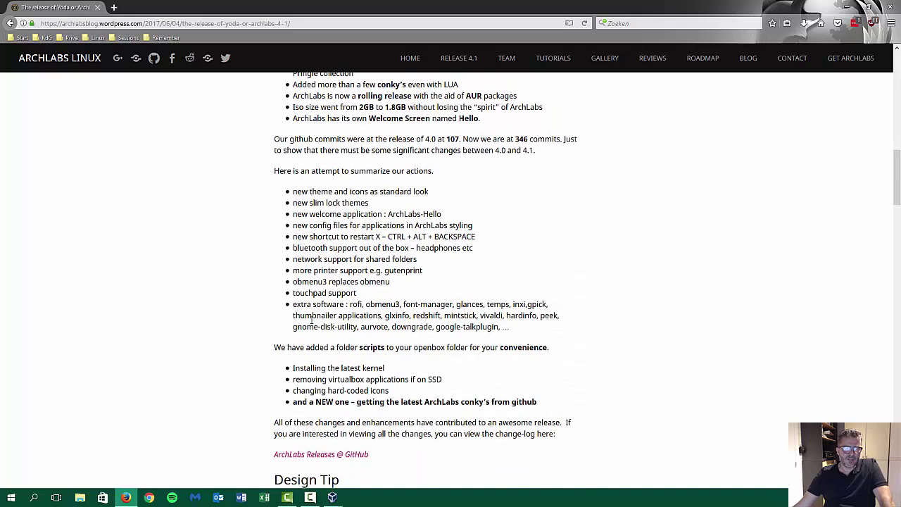
pyautogui.scroll(-4, 312, 318)
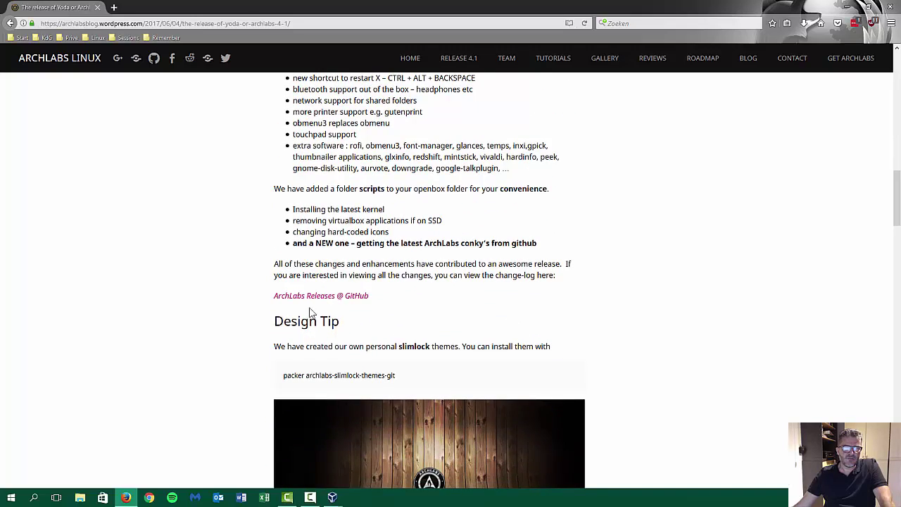
pyautogui.scroll(5, 307, 304)
pyautogui.scroll(1, 309, 304)
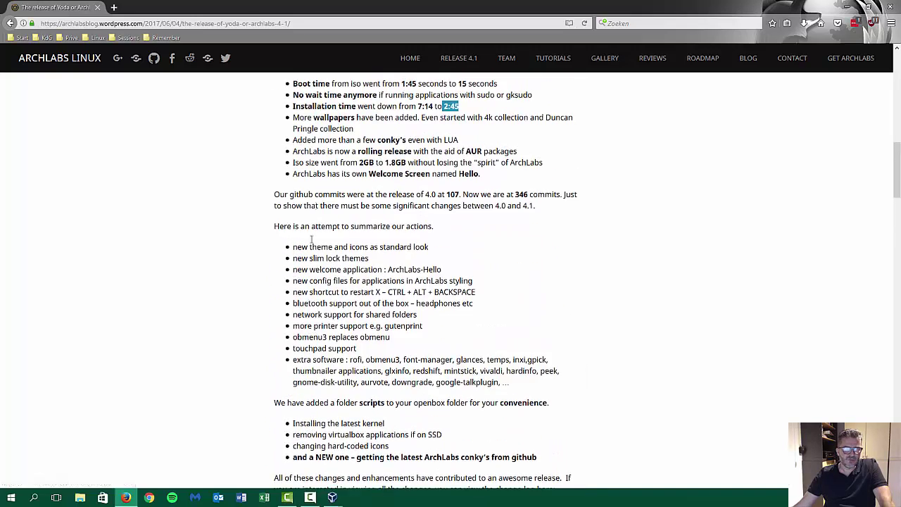
# Highlight the rolling release with AUR packages line, then scroll back up.
pyautogui.moveTo(358, 153); pyautogui.dragTo(518, 152)
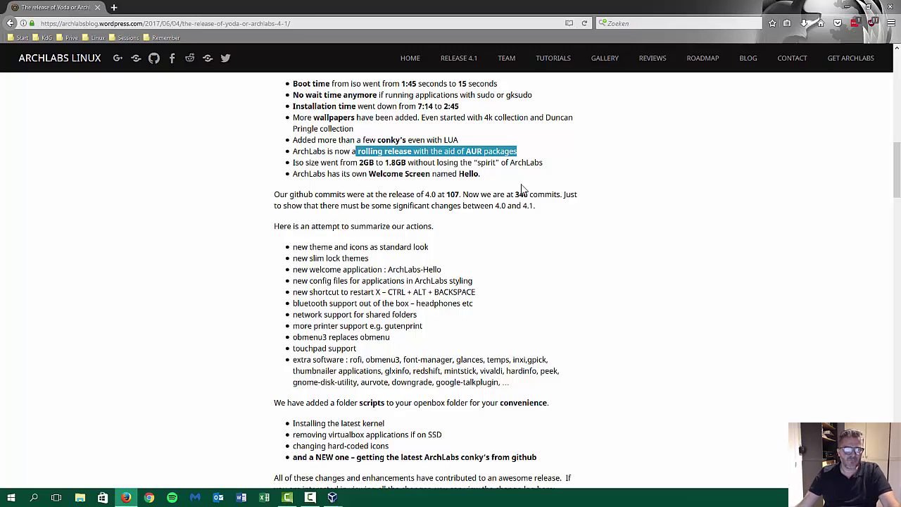
pyautogui.click(397, 152)
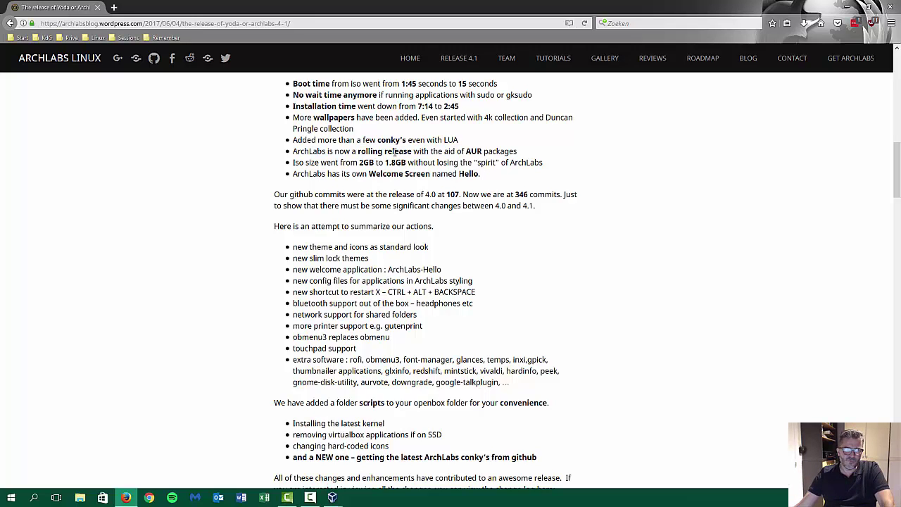
pyautogui.scroll(3, 411, 200)
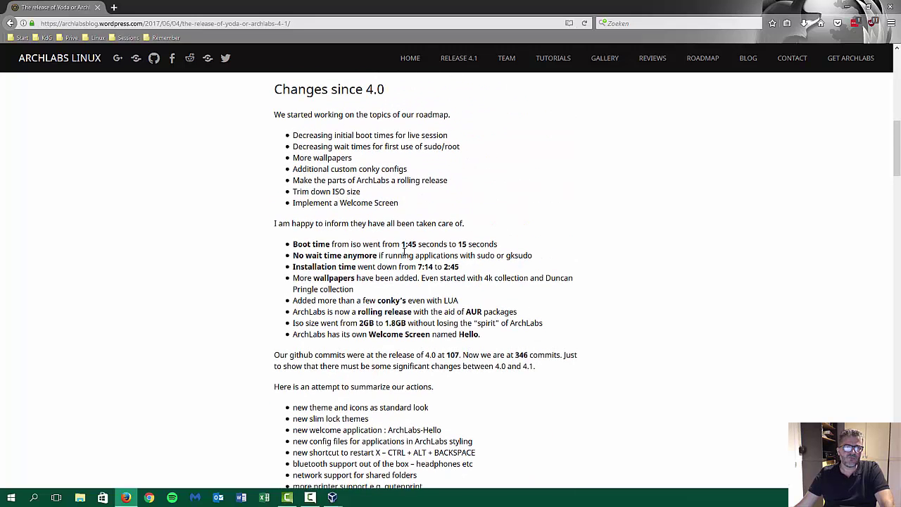
pyautogui.scroll(2, 404, 250)
# Mark '4.0' in the 'Changes since 4.0' heading and minimise Firefox.
pyautogui.moveTo(364, 197); pyautogui.dragTo(392, 202)
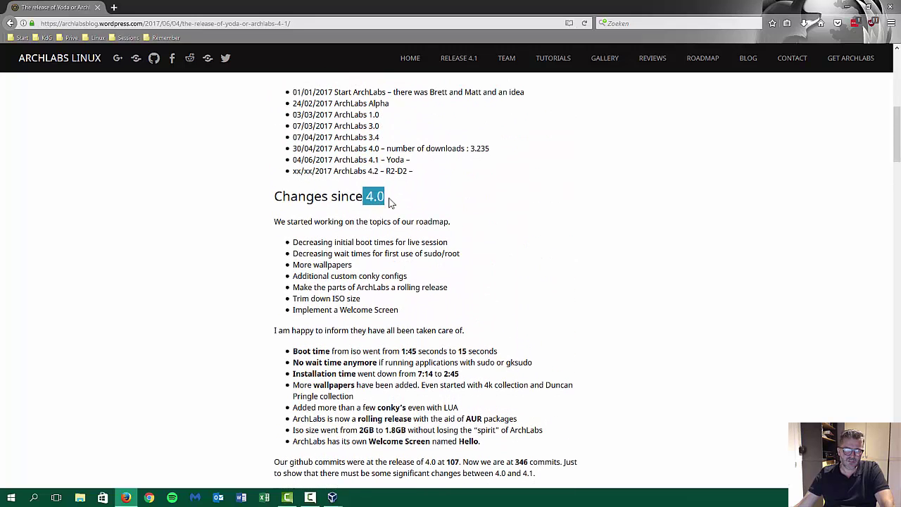
pyautogui.click(381, 196)
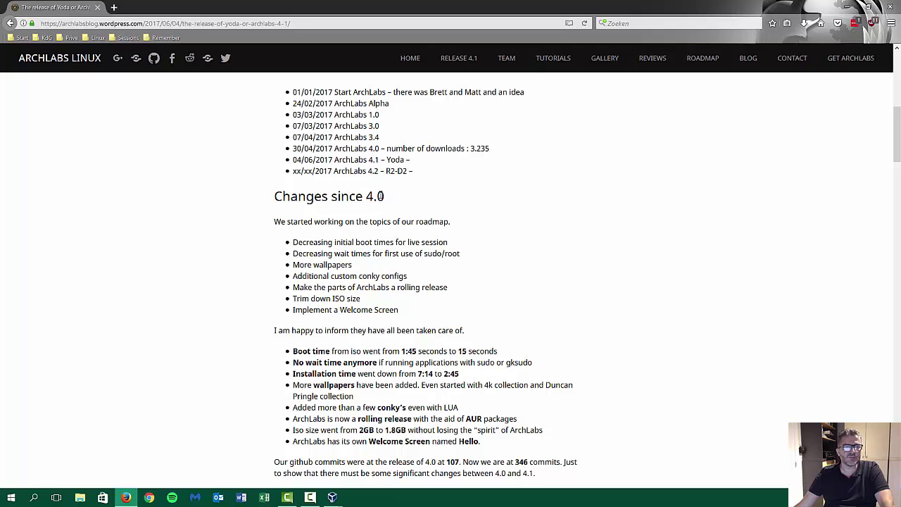
pyautogui.moveTo(365, 197); pyautogui.dragTo(388, 206)
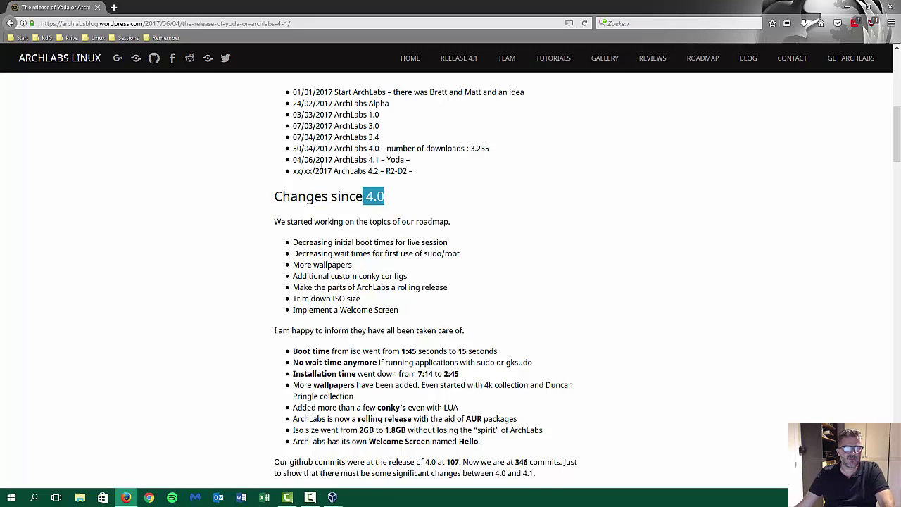
pyautogui.scroll(-2, 321, 165)
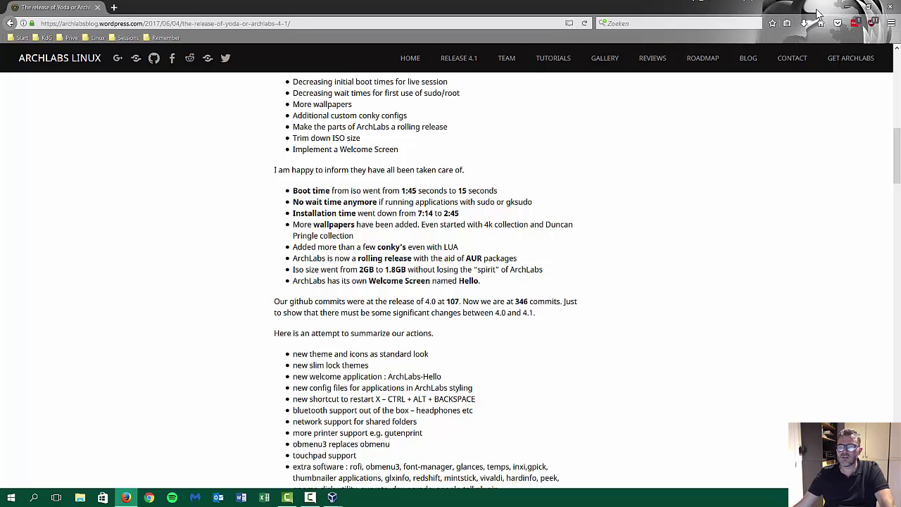
pyautogui.click(848, 8)
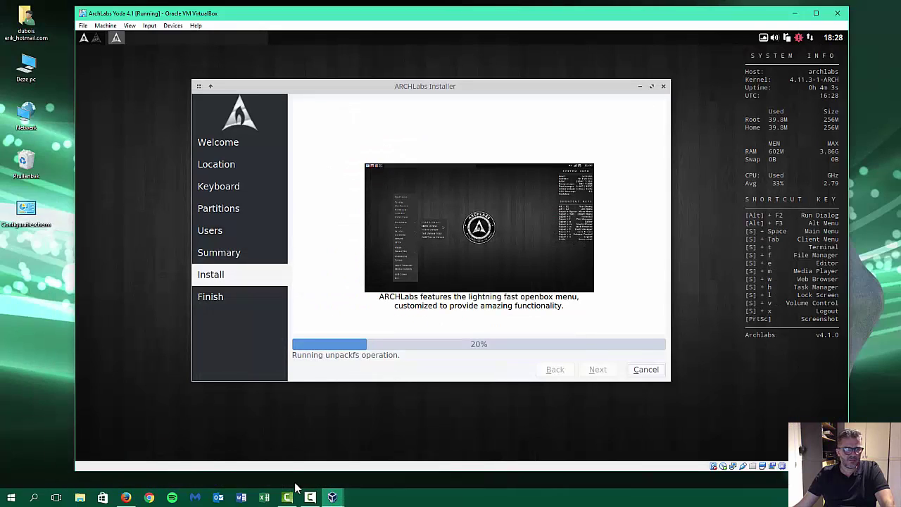
# Open ARCHLabs Public - Google+ in a new tab from the Sessions bookmarks.
pyautogui.click(126, 497)
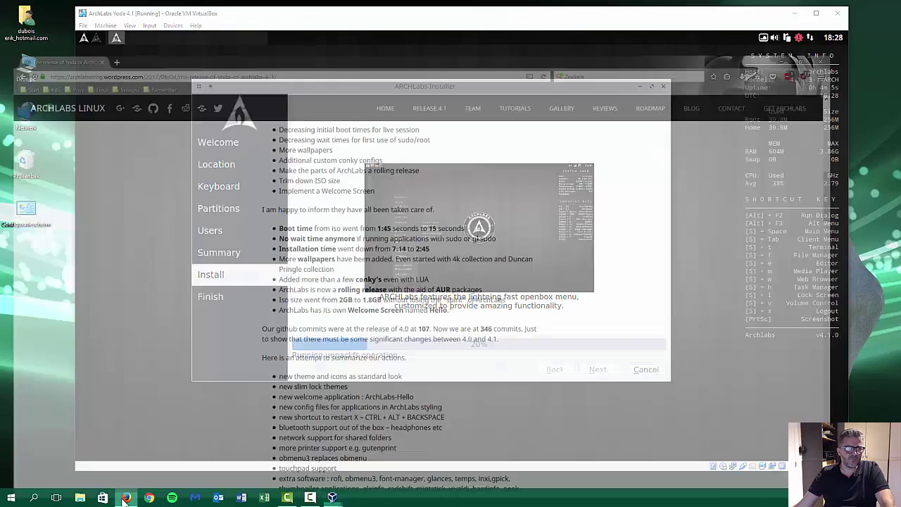
pyautogui.click(113, 7)
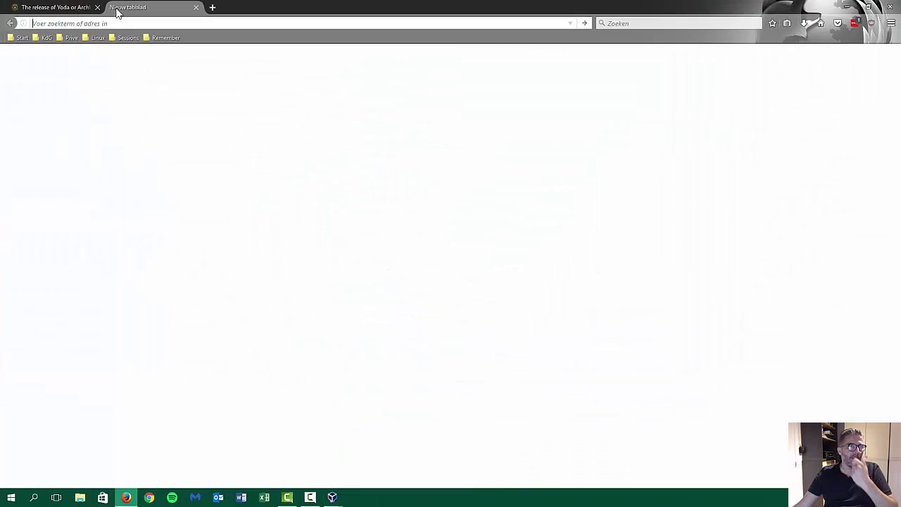
pyautogui.click(138, 37)
pyautogui.moveTo(141, 49)
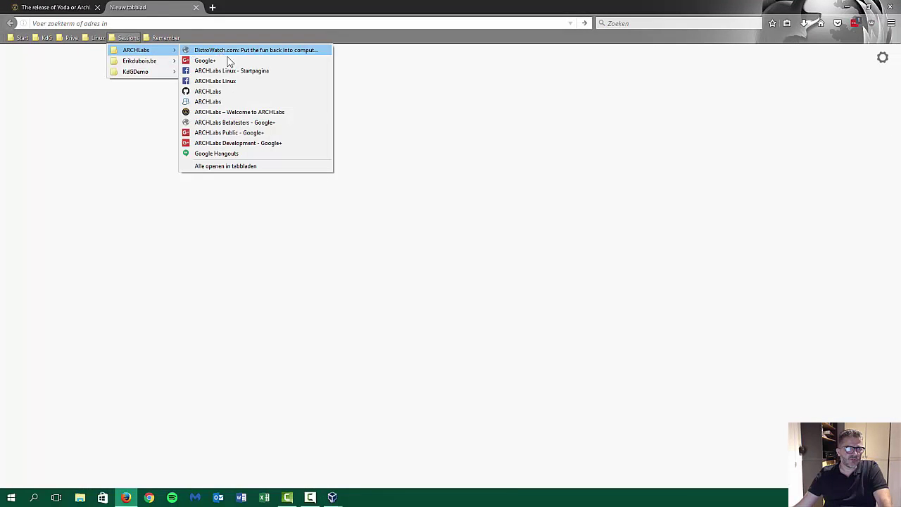
pyautogui.click(236, 136)
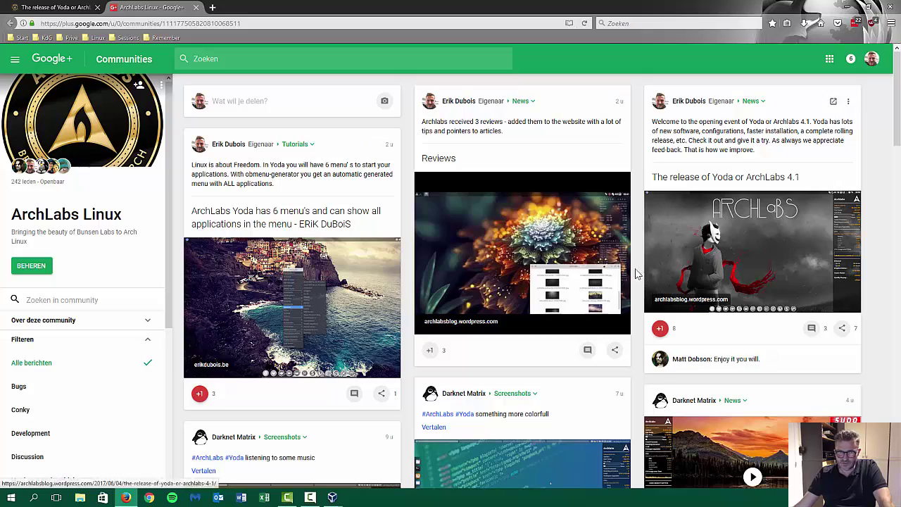
# Browse the ArchLabs Linux community feed, then minimise Firefox to check the installer at 21%.
pyautogui.scroll(-4, 549, 252)
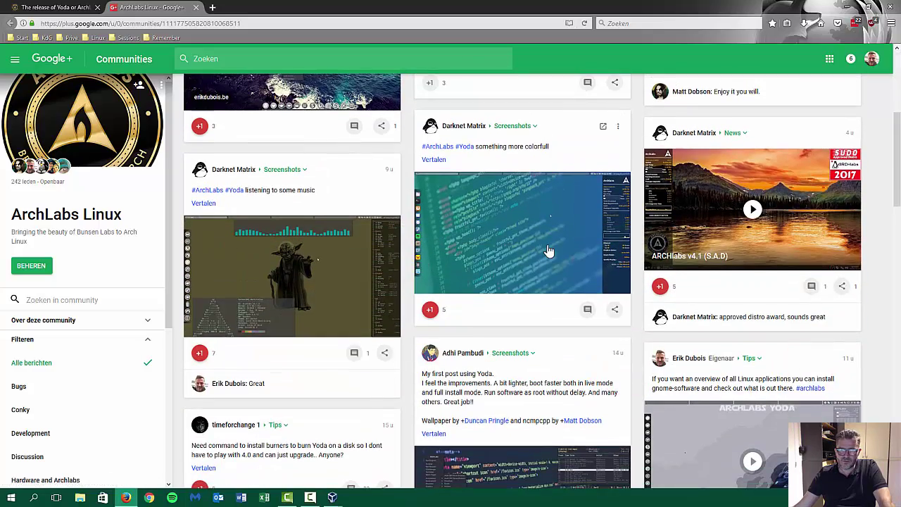
pyautogui.scroll(-5, 549, 251)
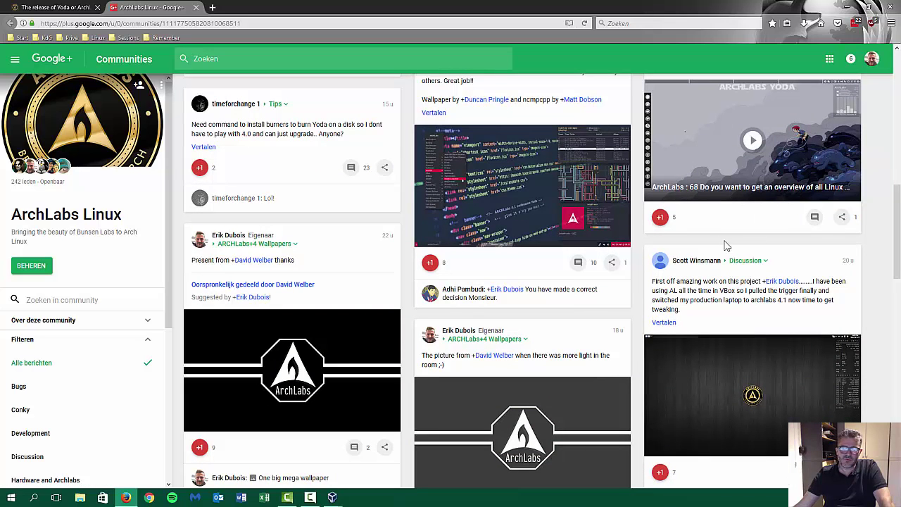
pyautogui.scroll(2, 694, 282)
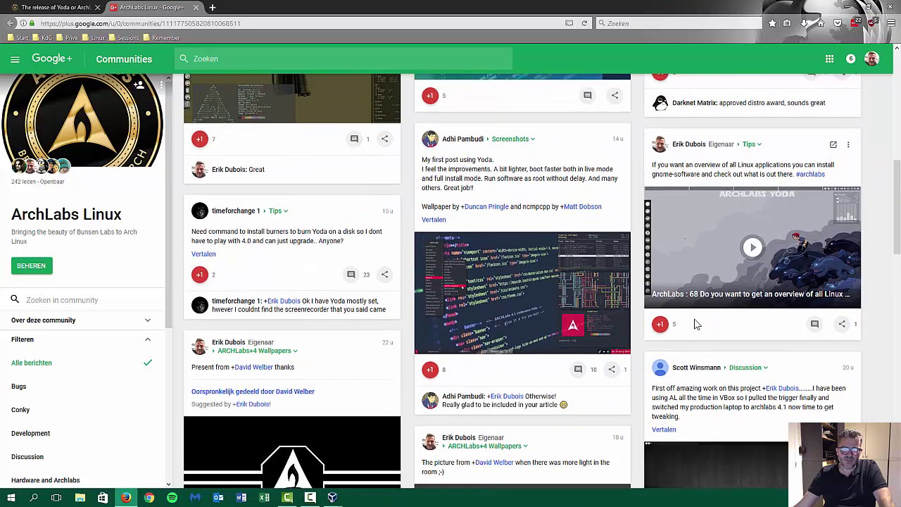
pyautogui.scroll(2, 561, 305)
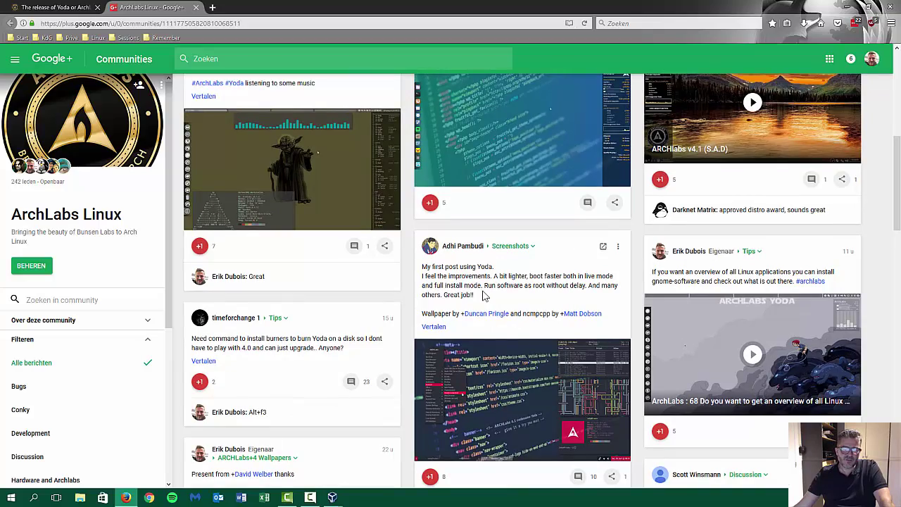
pyautogui.scroll(-4, 483, 296)
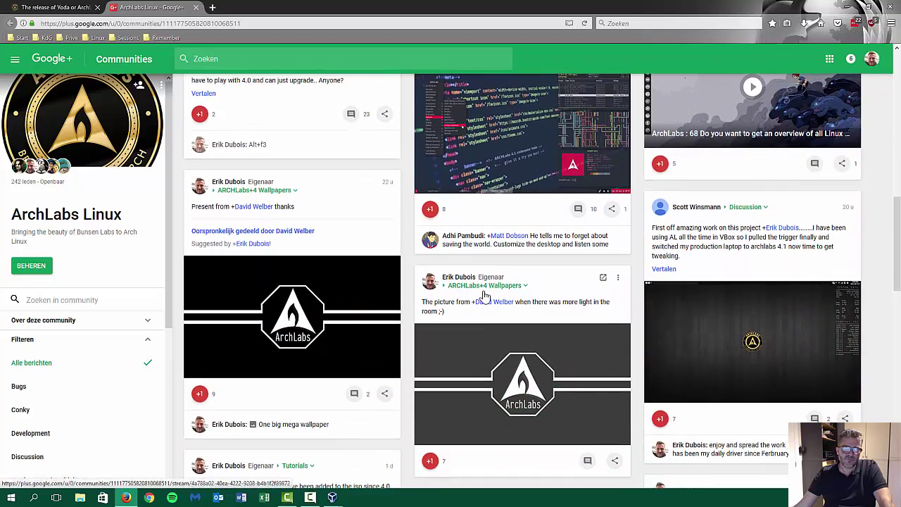
pyautogui.scroll(-2, 436, 276)
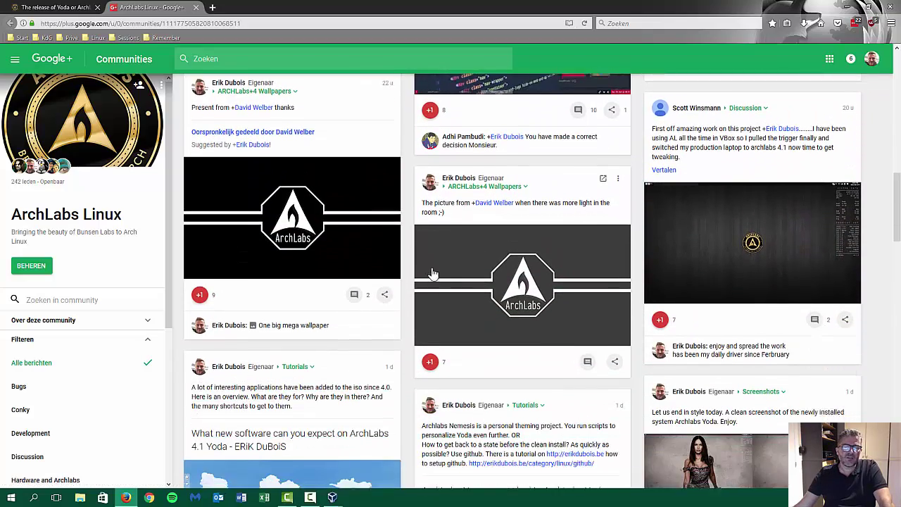
pyautogui.scroll(-3, 330, 328)
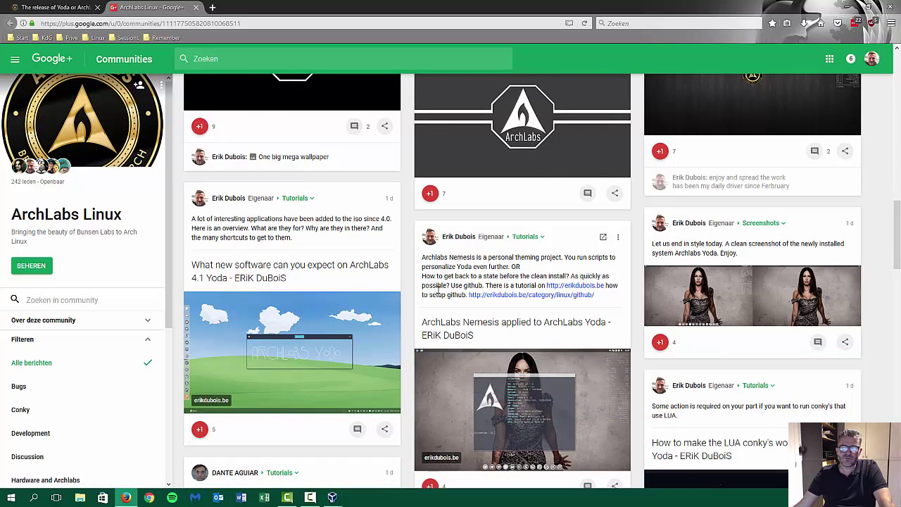
pyautogui.scroll(-1, 438, 288)
pyautogui.scroll(-2, 438, 289)
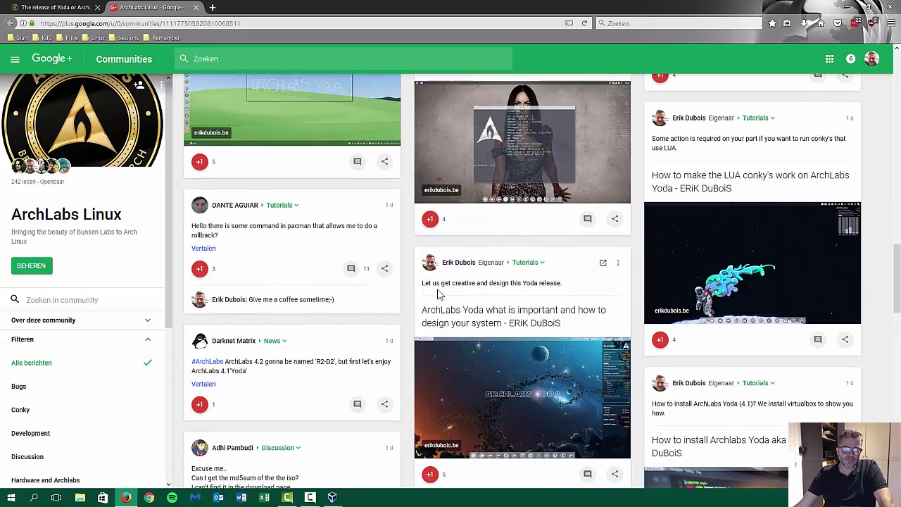
pyautogui.scroll(-1, 438, 294)
pyautogui.scroll(-1, 368, 322)
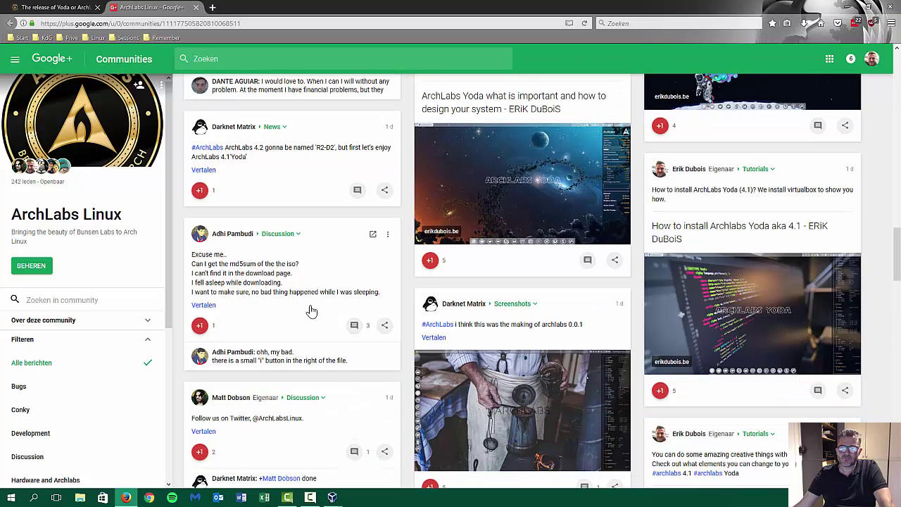
pyautogui.scroll(-5, 309, 310)
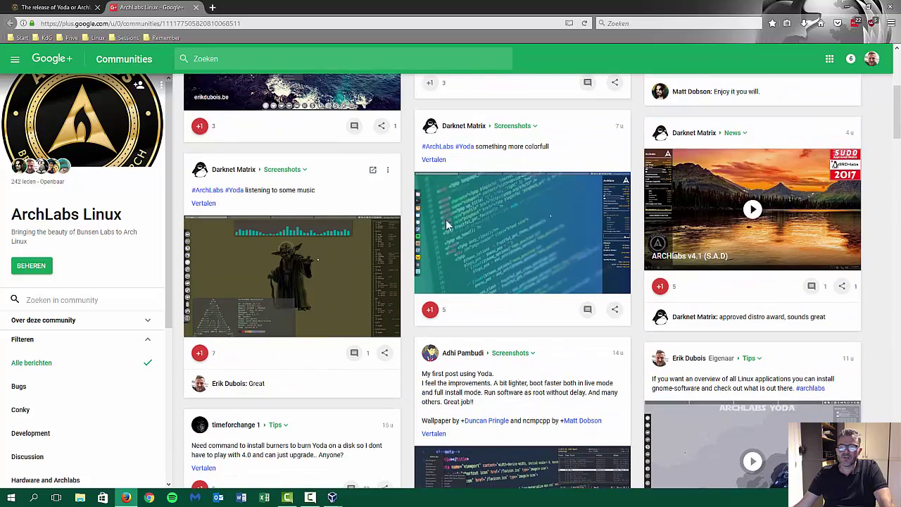
pyautogui.click(847, 8)
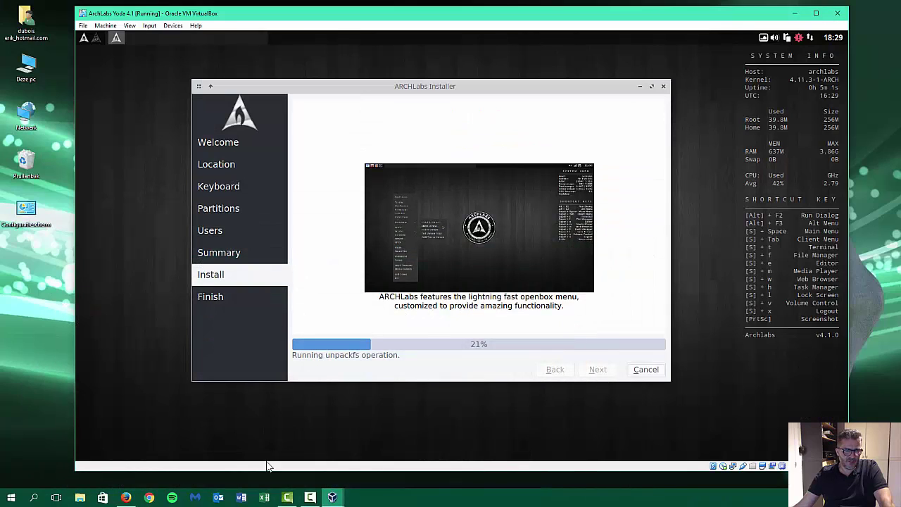
# In a new tab, open the ARCHLabs Linux Facebook page from the Sessions bookmarks and scroll through it.
pyautogui.click(126, 498)
pyautogui.click(212, 8)
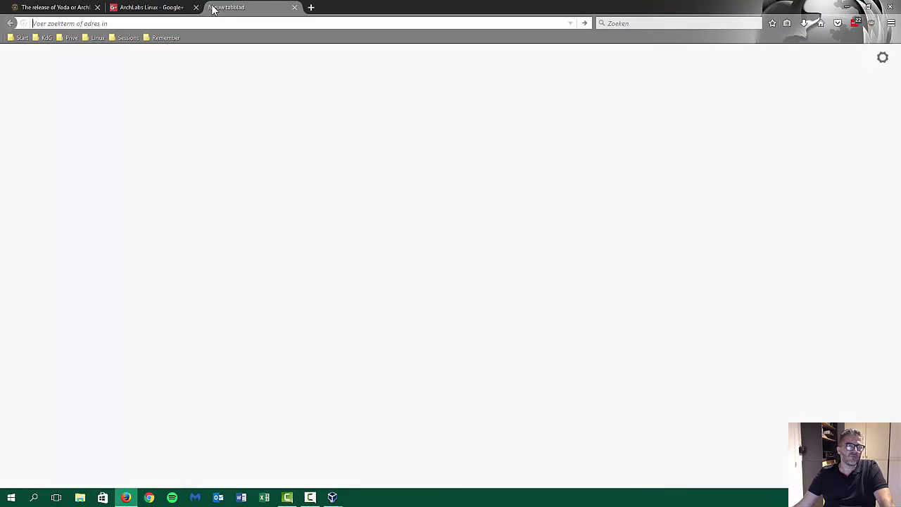
pyautogui.click(130, 38)
pyautogui.moveTo(138, 52)
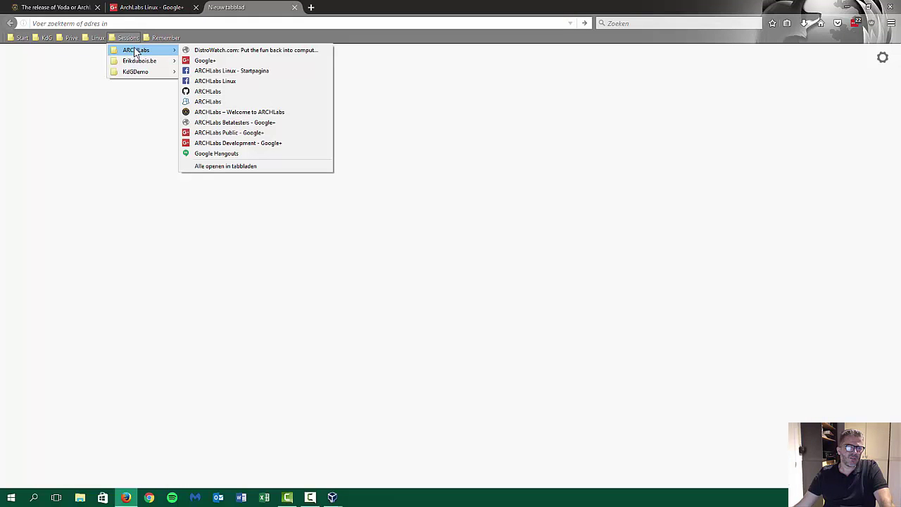
pyautogui.click(238, 70)
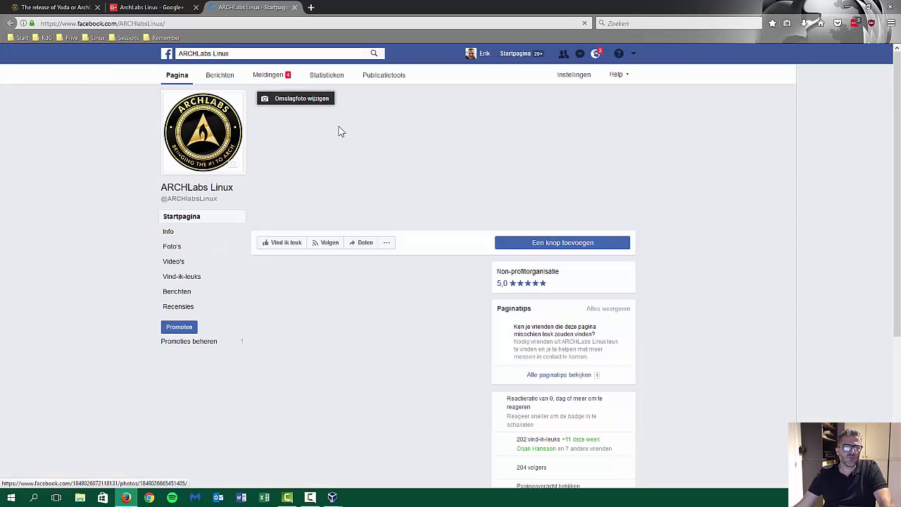
pyautogui.scroll(-3, 362, 199)
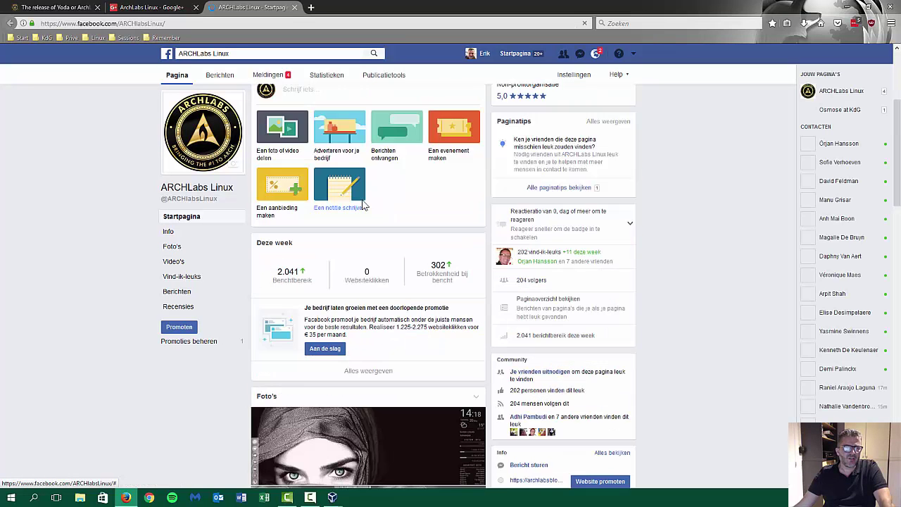
pyautogui.scroll(-5, 363, 205)
pyautogui.scroll(-4, 362, 199)
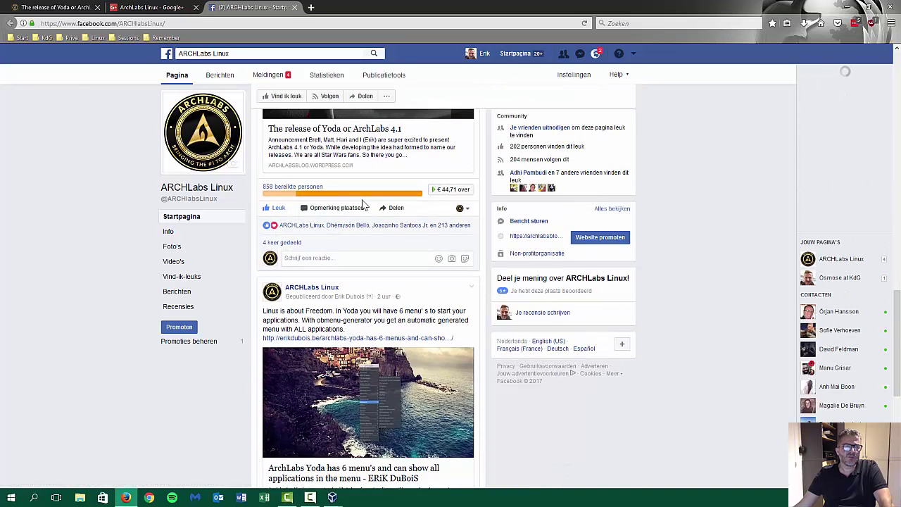
pyautogui.scroll(-3, 365, 197)
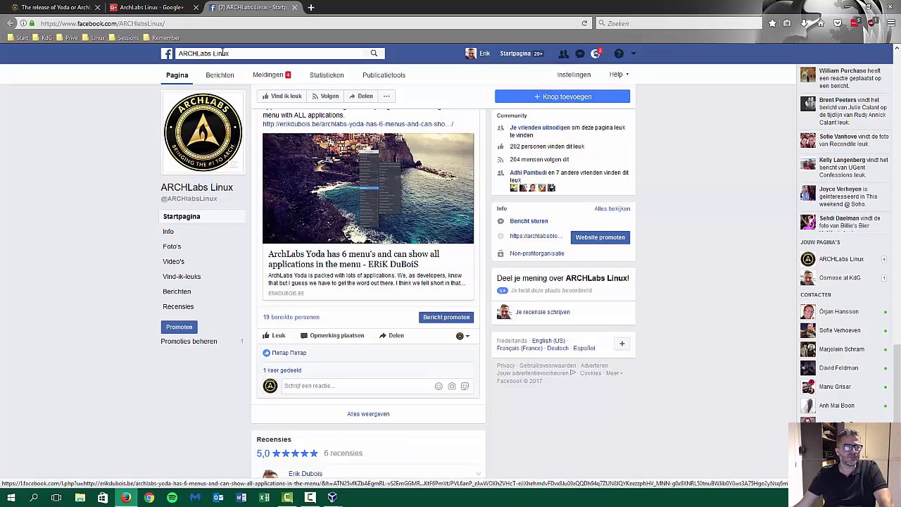
# Revisit the Google+ community tab, then show the ARCHLabs bookmarks in another empty tab.
pyautogui.click(156, 8)
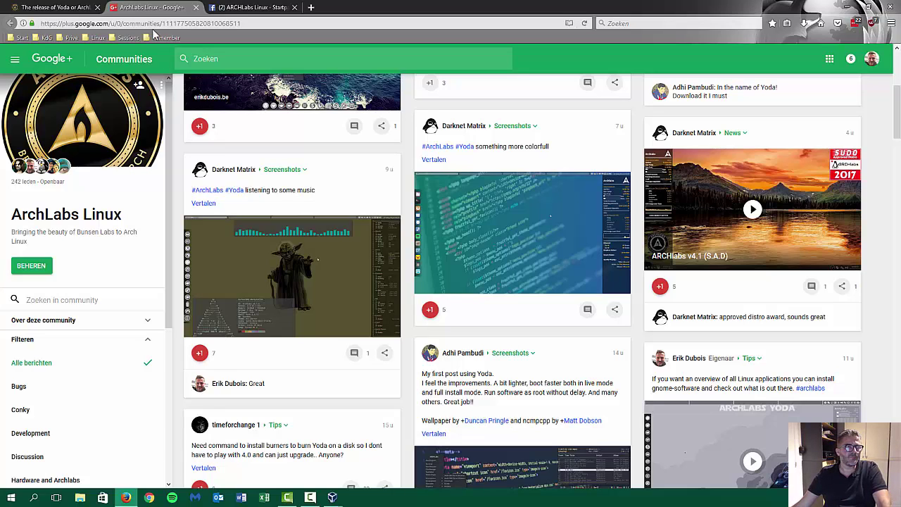
pyautogui.click(232, 8)
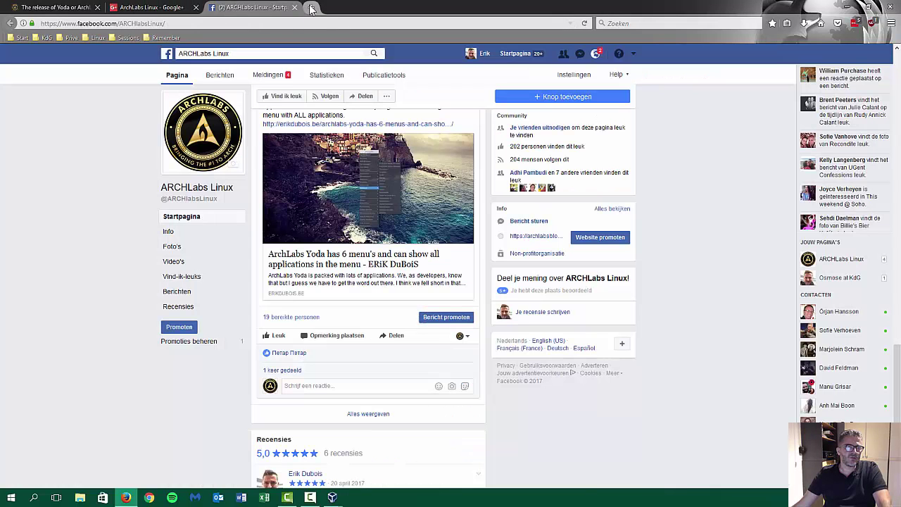
pyautogui.click(311, 7)
pyautogui.click(130, 38)
pyautogui.moveTo(136, 50)
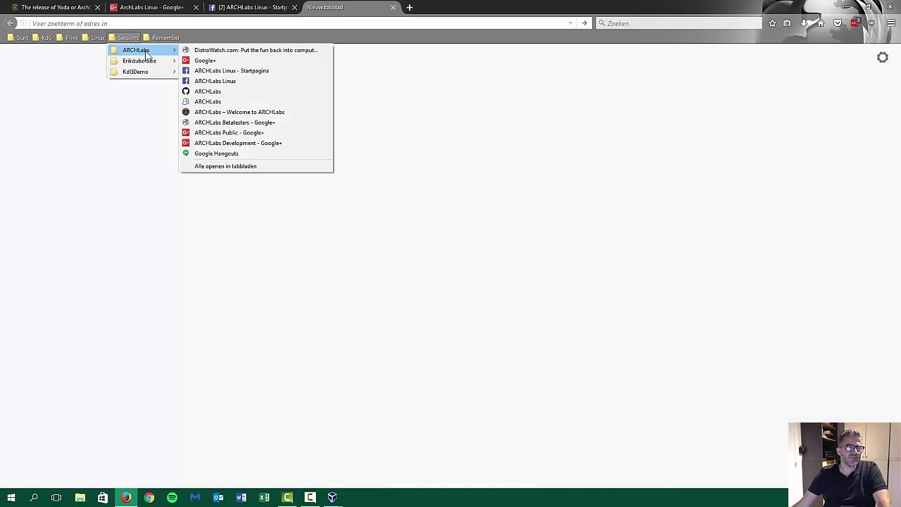
# Browse the ARCHLabs GitHub repositories, e.g. Archlabs-Welcome, then show Sessions bookmarks in a new tab.
pyautogui.click(234, 91)
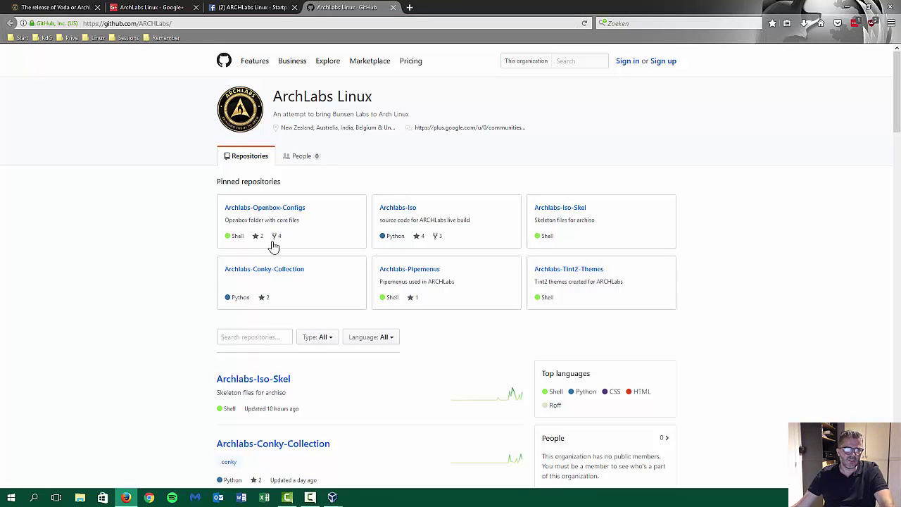
pyautogui.scroll(-8, 190, 261)
pyautogui.scroll(-6, 160, 233)
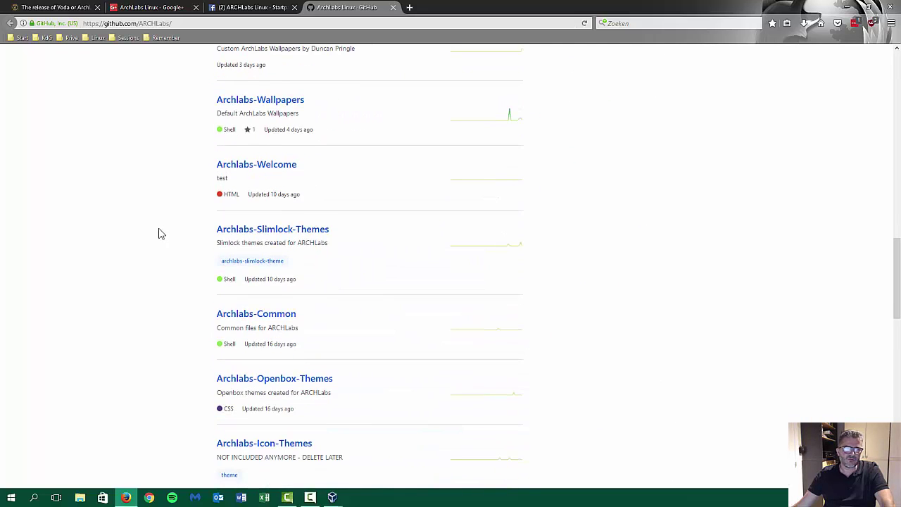
pyautogui.scroll(-2, 160, 233)
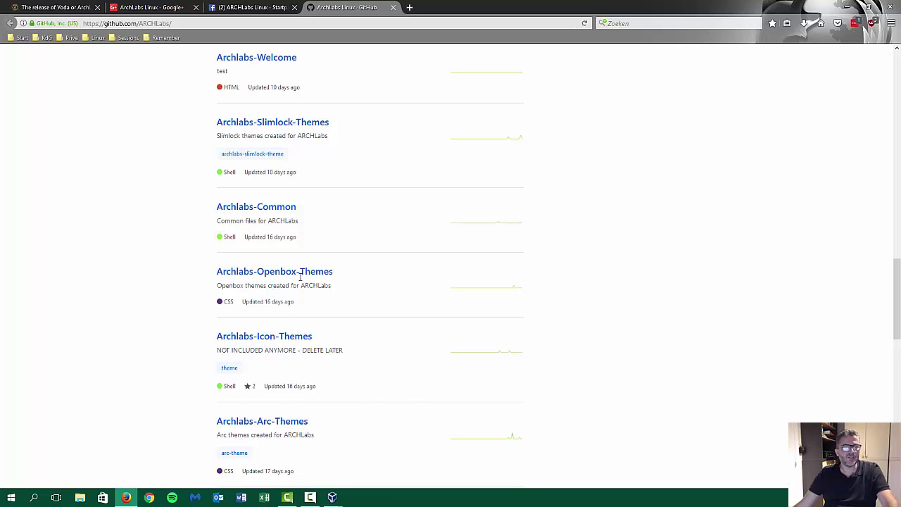
pyautogui.scroll(3, 327, 249)
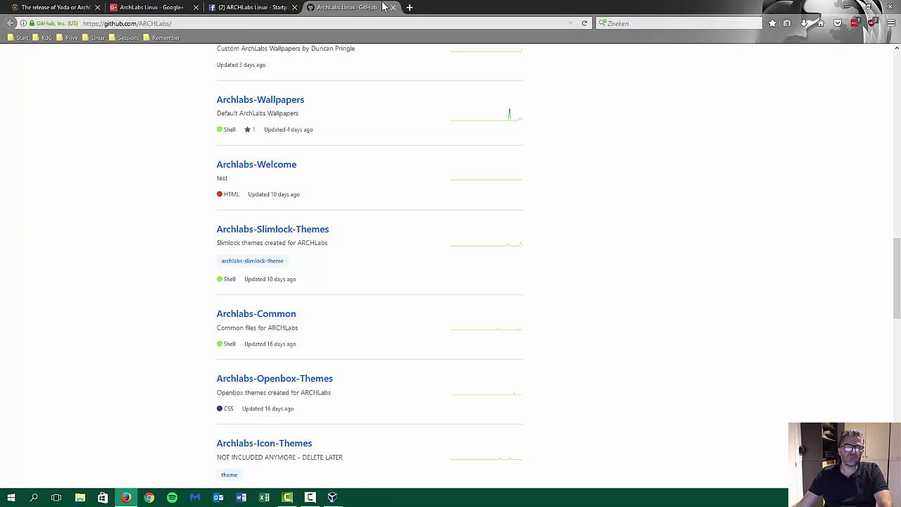
pyautogui.click(409, 7)
pyautogui.click(132, 37)
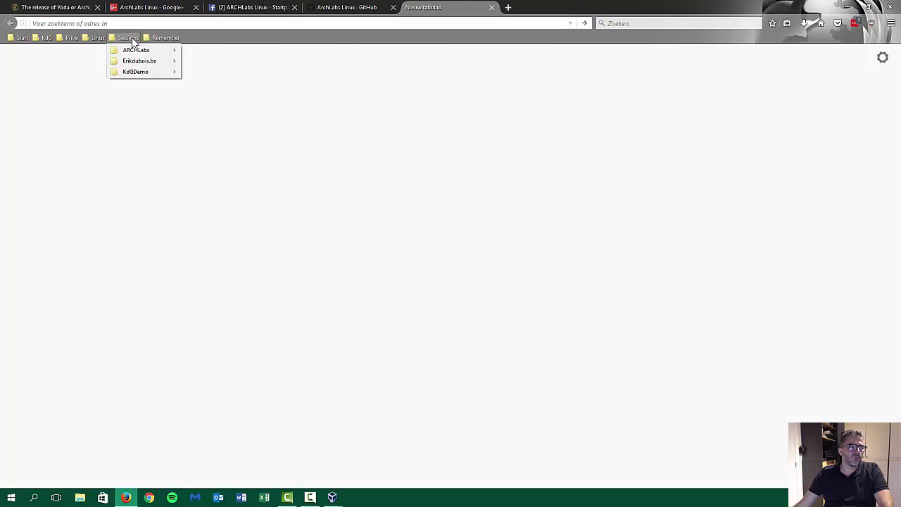
# Dismiss the Sessions bookmark menu and minimise Firefox to show the installer's "All done" screen.
pyautogui.moveTo(137, 54)
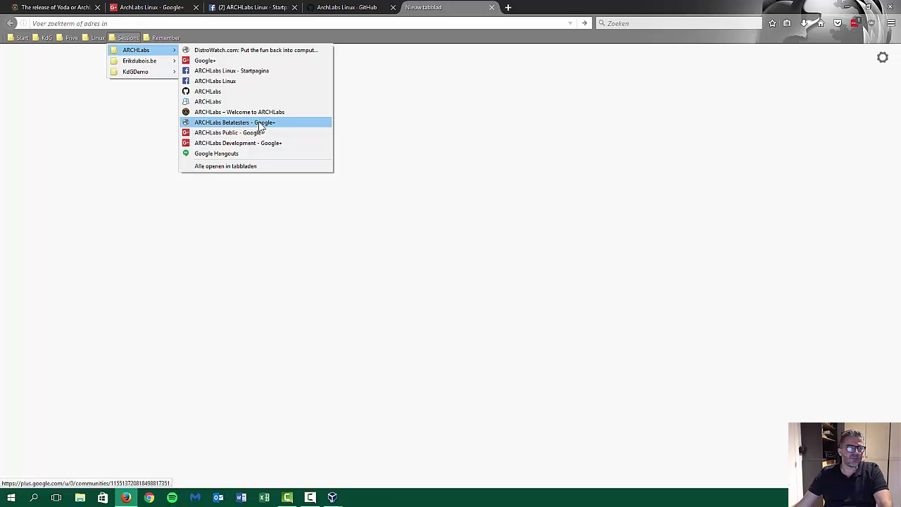
pyautogui.click(392, 120)
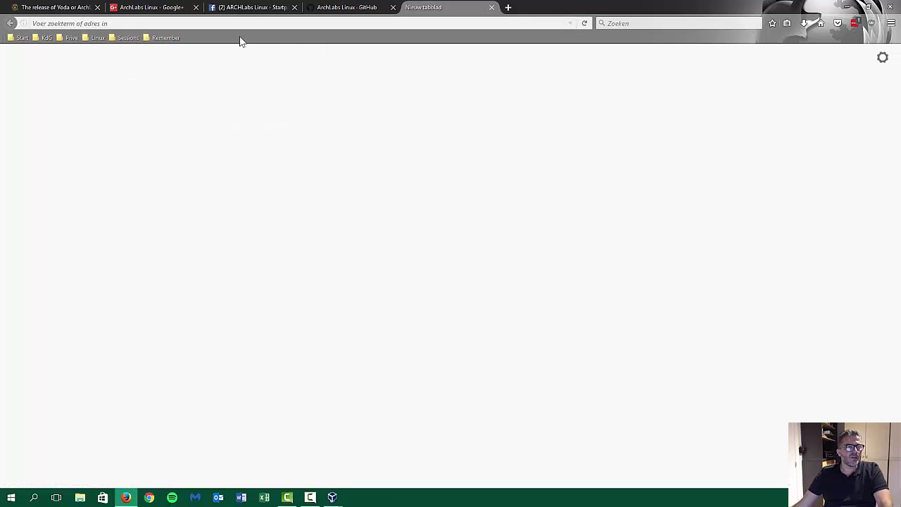
pyautogui.click(130, 38)
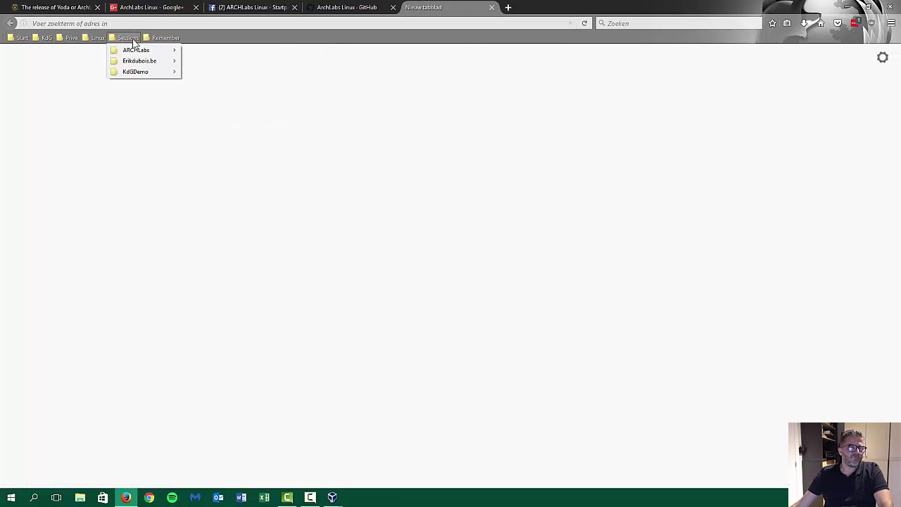
pyautogui.click(523, 142)
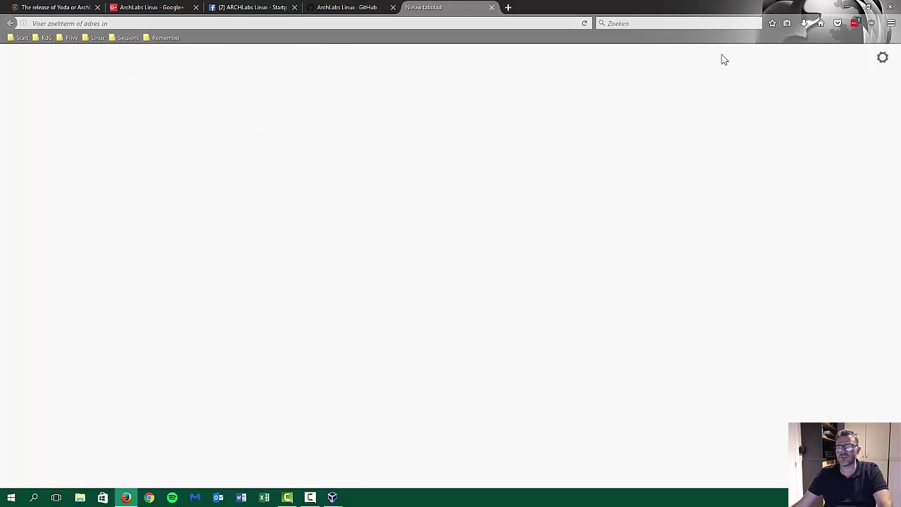
pyautogui.click(845, 10)
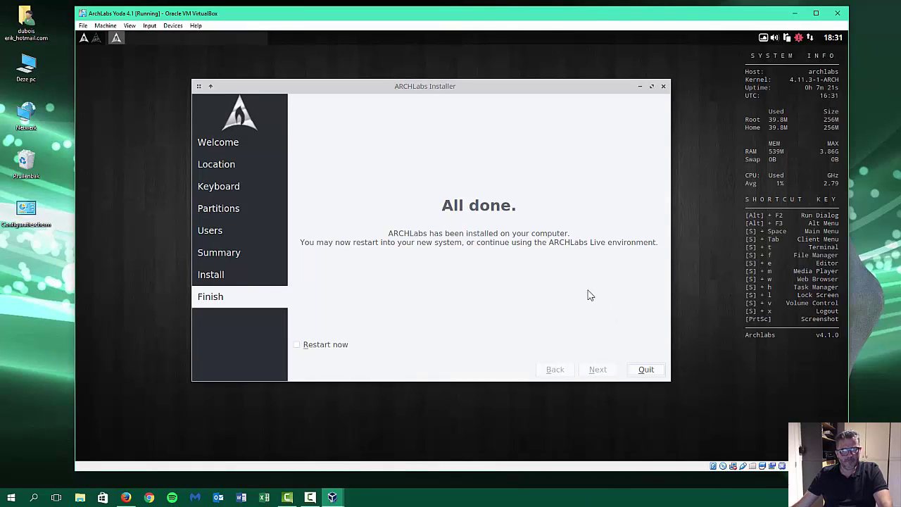
# Quit the installer and shut down the live ArchLabs session from the desktop Exit menu.
pyautogui.click(660, 373)
pyautogui.rightClick(570, 348)
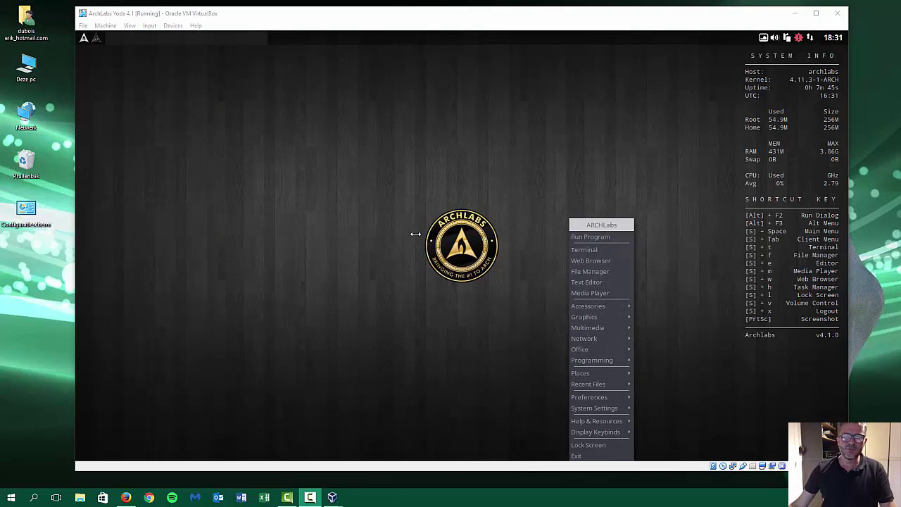
pyautogui.click(388, 204)
pyautogui.rightClick(389, 205)
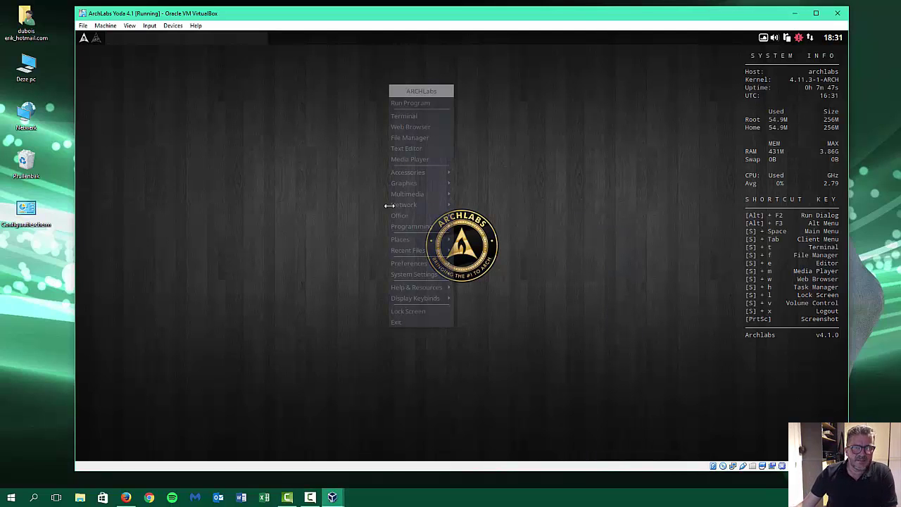
pyautogui.click(403, 324)
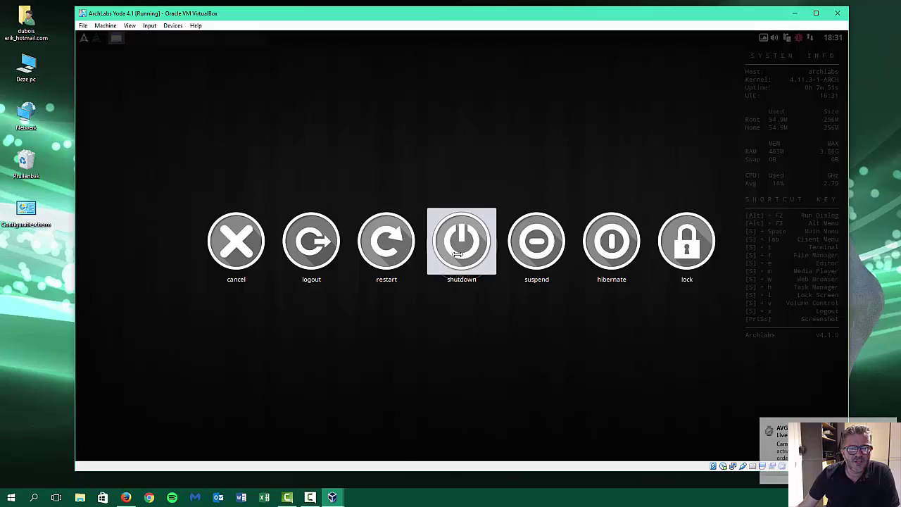
pyautogui.click(458, 254)
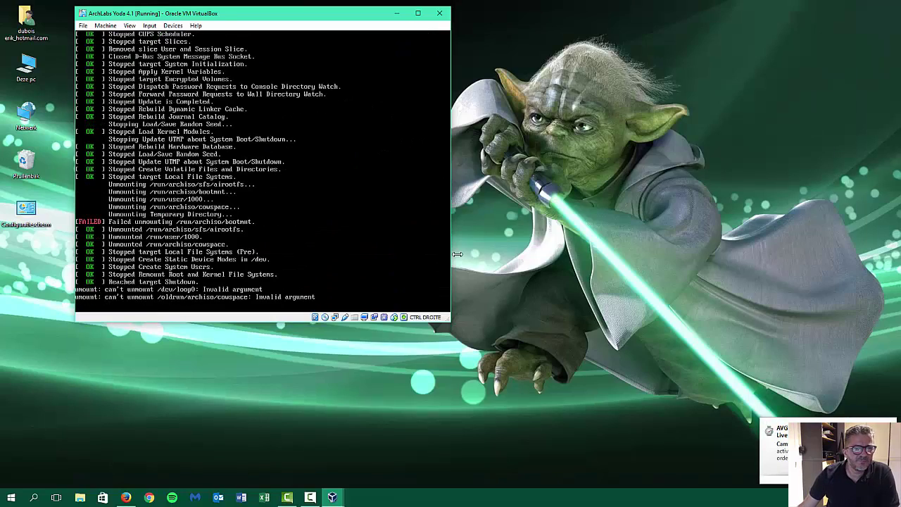
# Remove the ArchLabs ISO from the optical drive, then start ArchLabs Yoda 4.1 maximised.
pyautogui.click(333, 498)
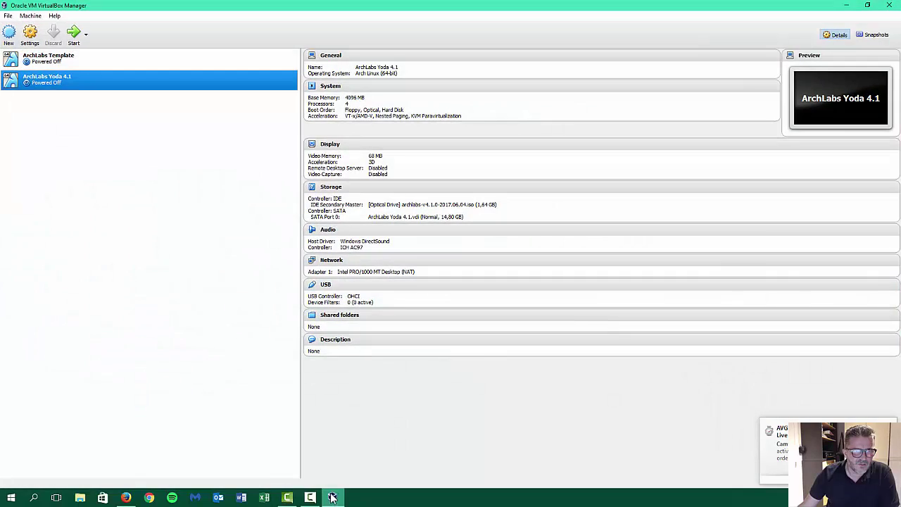
pyautogui.click(432, 204)
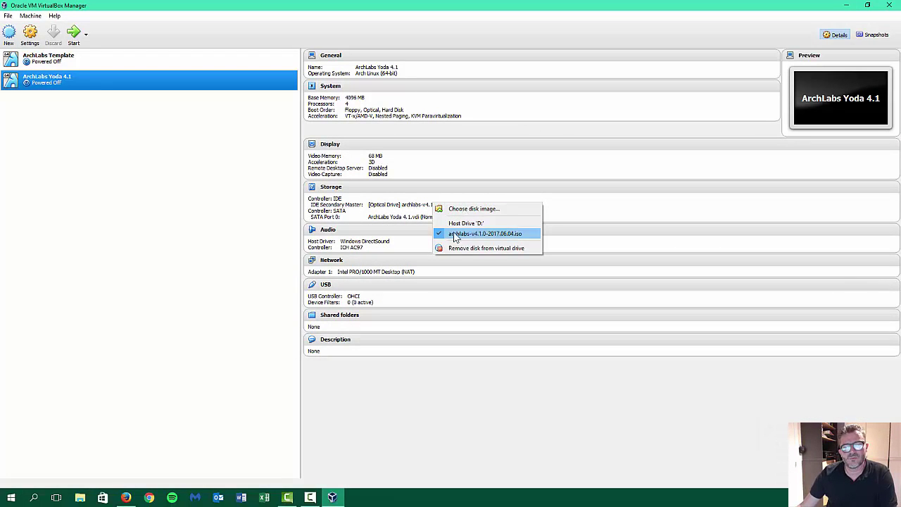
pyautogui.click(472, 247)
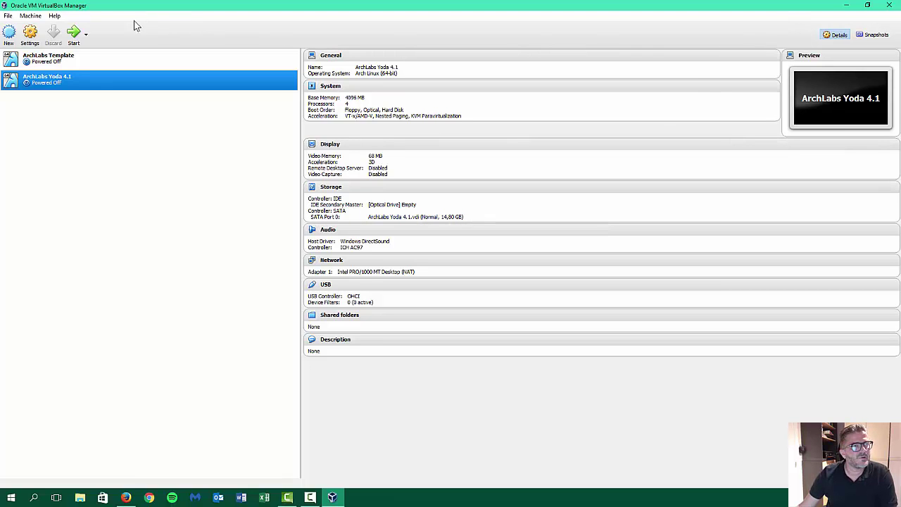
pyautogui.keyDown('ctrl'); pyautogui.click(212, 59); pyautogui.keyUp('ctrl')
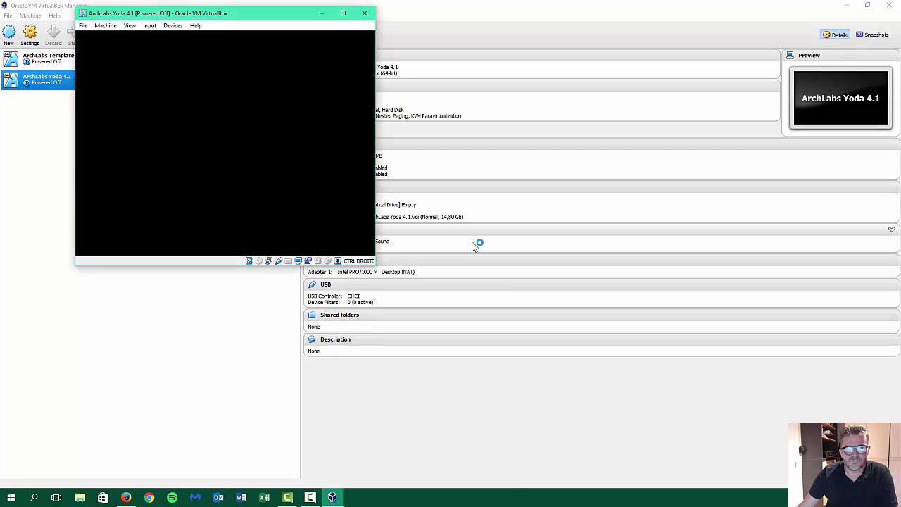
pyautogui.click(342, 15)
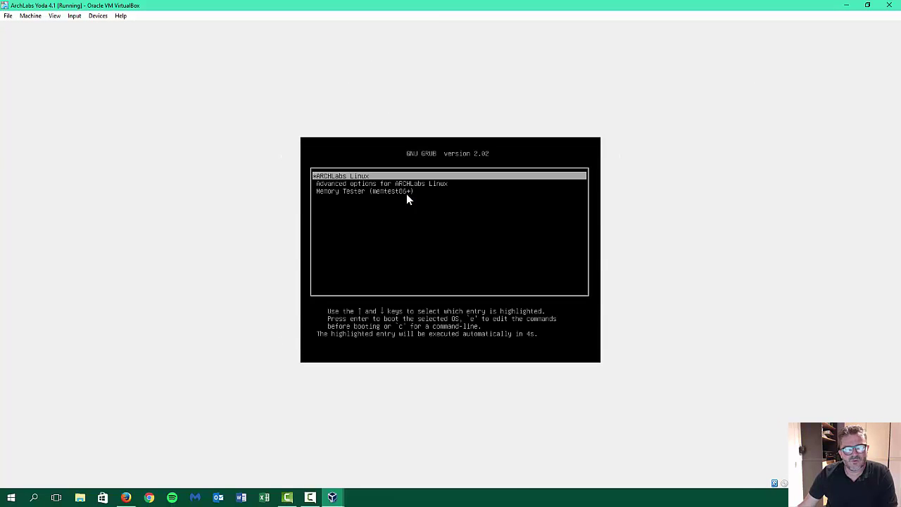
# Boot the ARCHLabs Linux GRUB entry into the installed desktop with ArchLabs Hello.
pyautogui.press('Return')
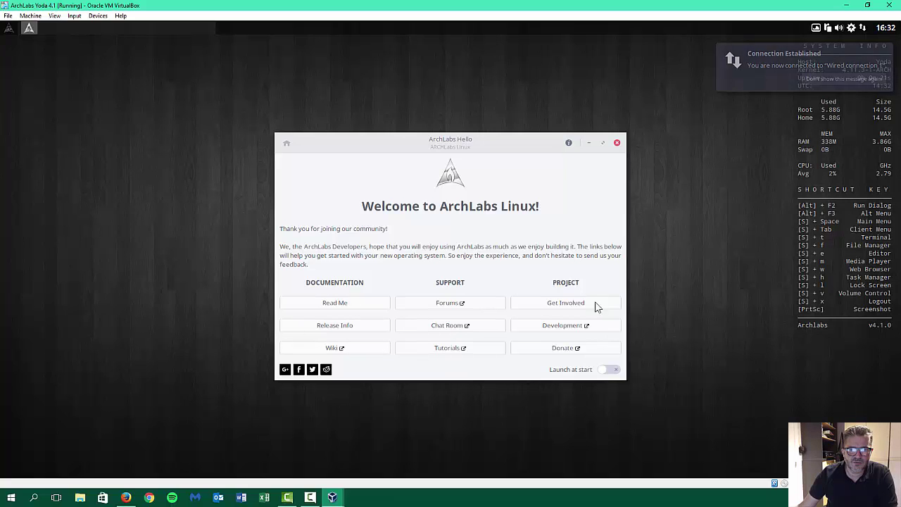
# Close ArchLabs Hello, review the 41 pending updates (53.1 MB), and close the list unapplied.
pyautogui.click(617, 142)
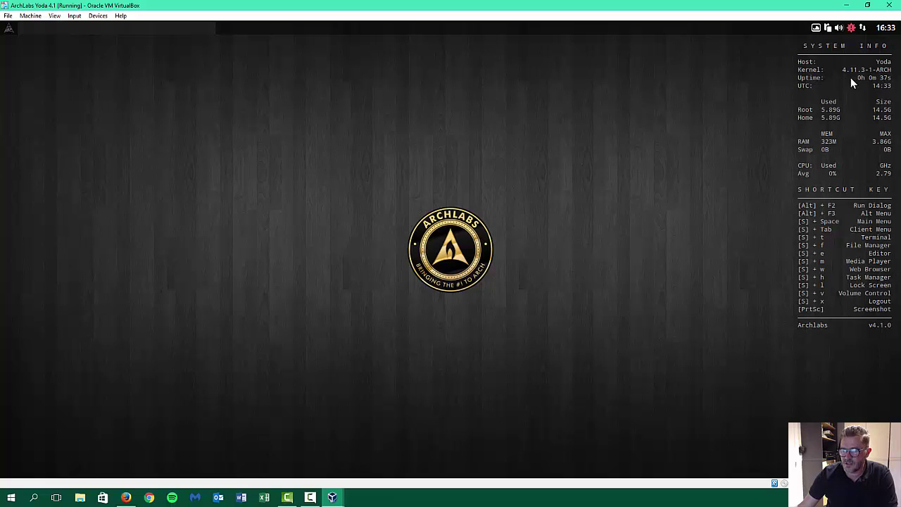
pyautogui.click(851, 29)
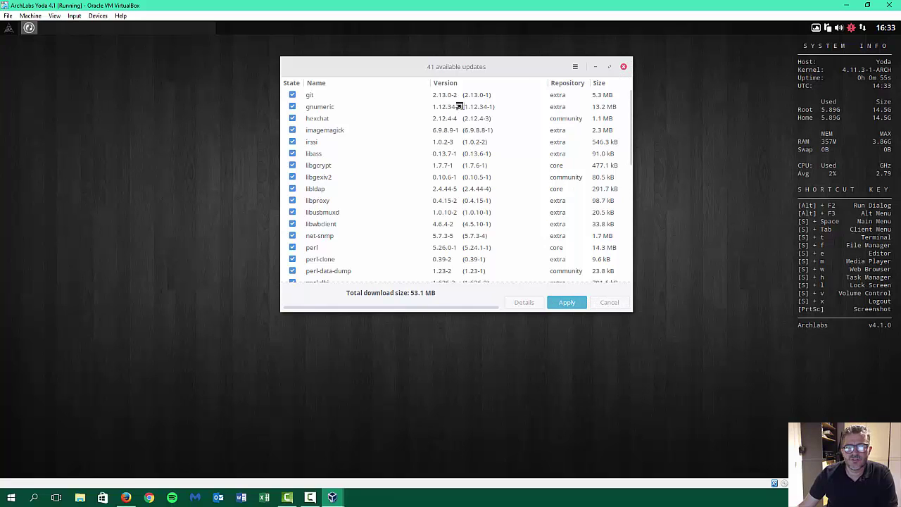
pyautogui.click(622, 67)
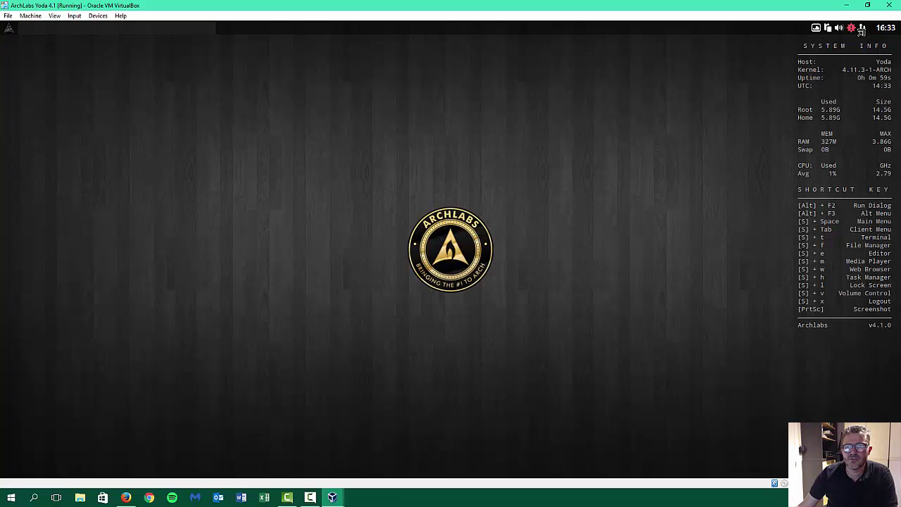
pyautogui.moveTo(852, 29)
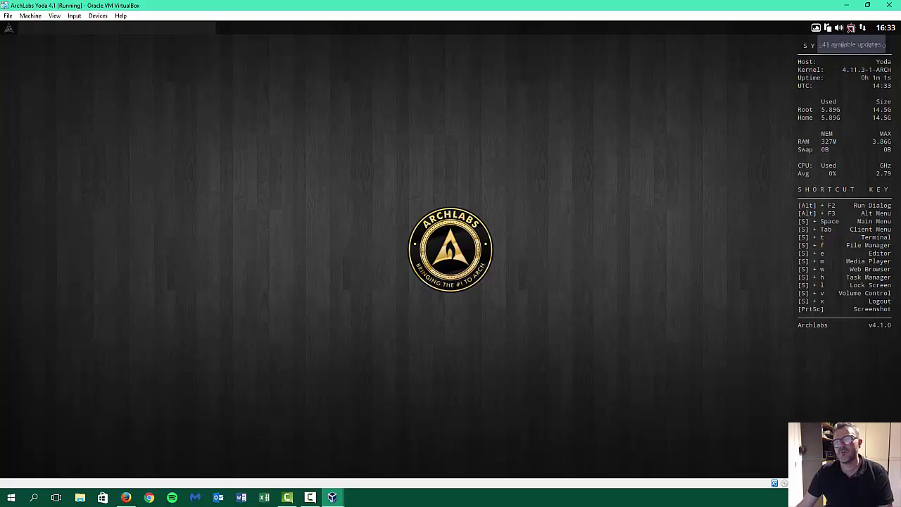